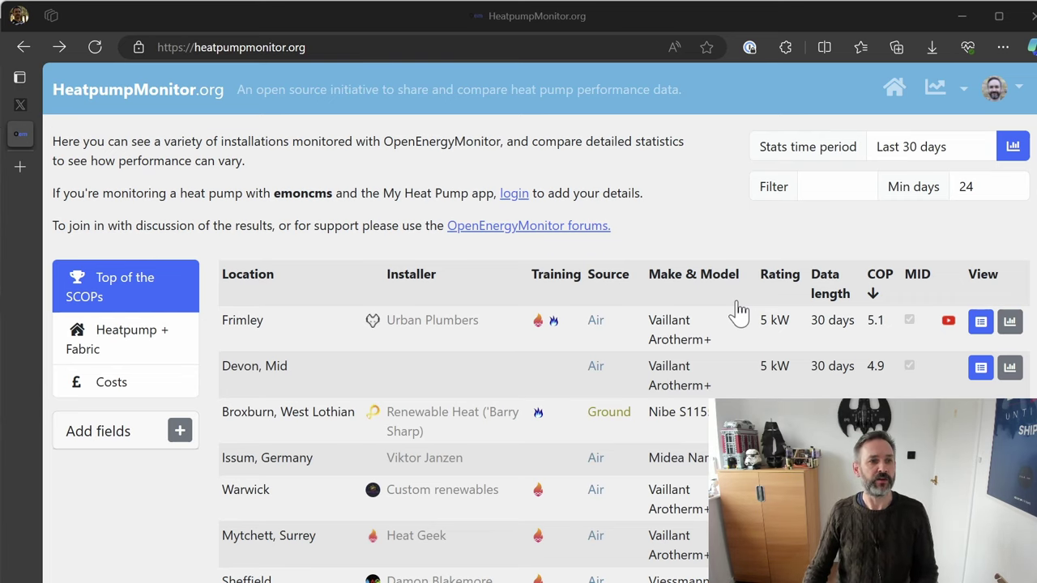
# Step: Rank the systems by heat pump plus fabric performance, then by heating running cost
pyautogui.scroll(-1, 489, 286)
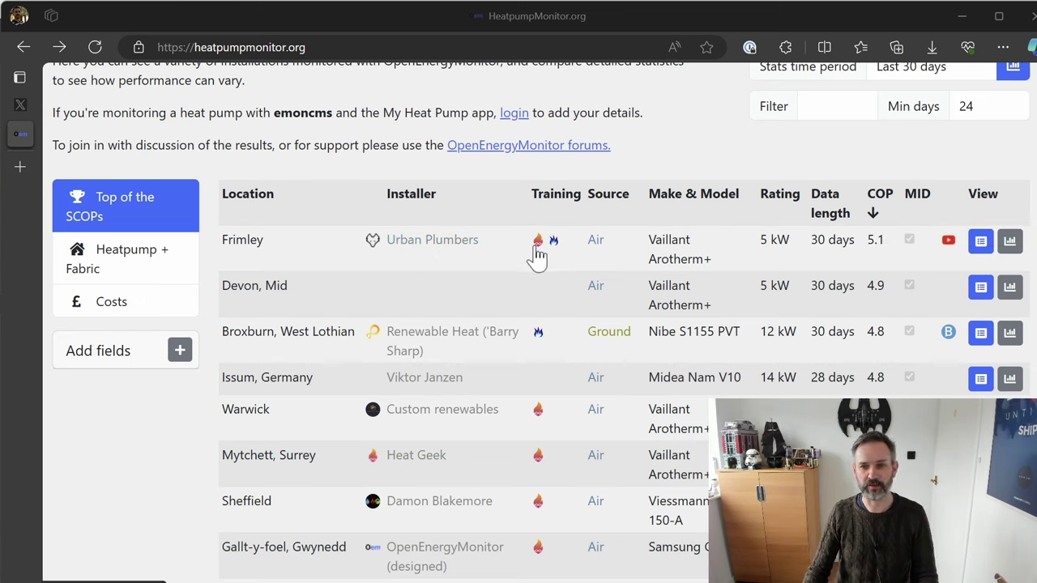
pyautogui.moveTo(556, 249)
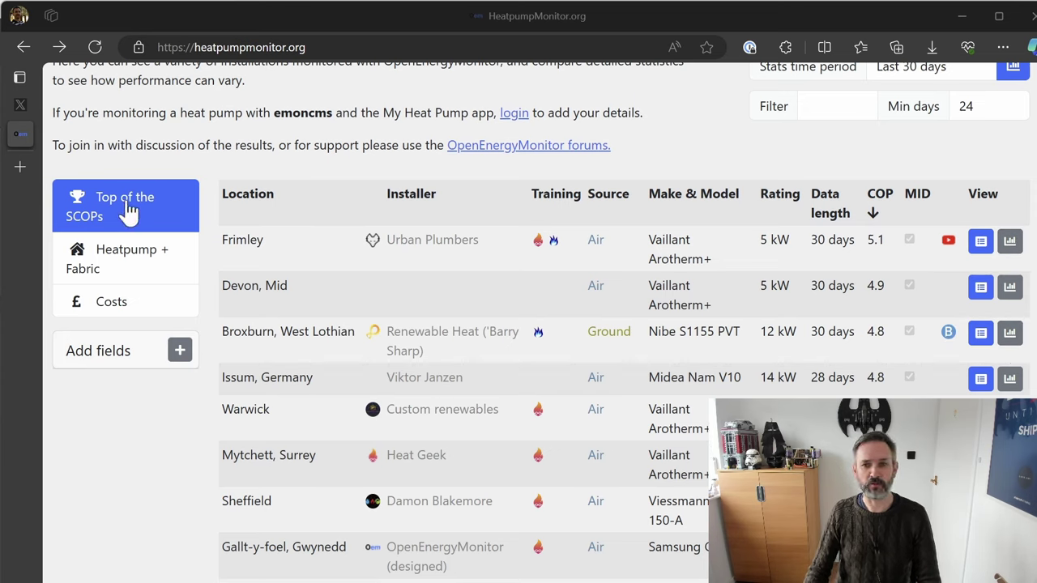
pyautogui.scroll(-1, 478, 338)
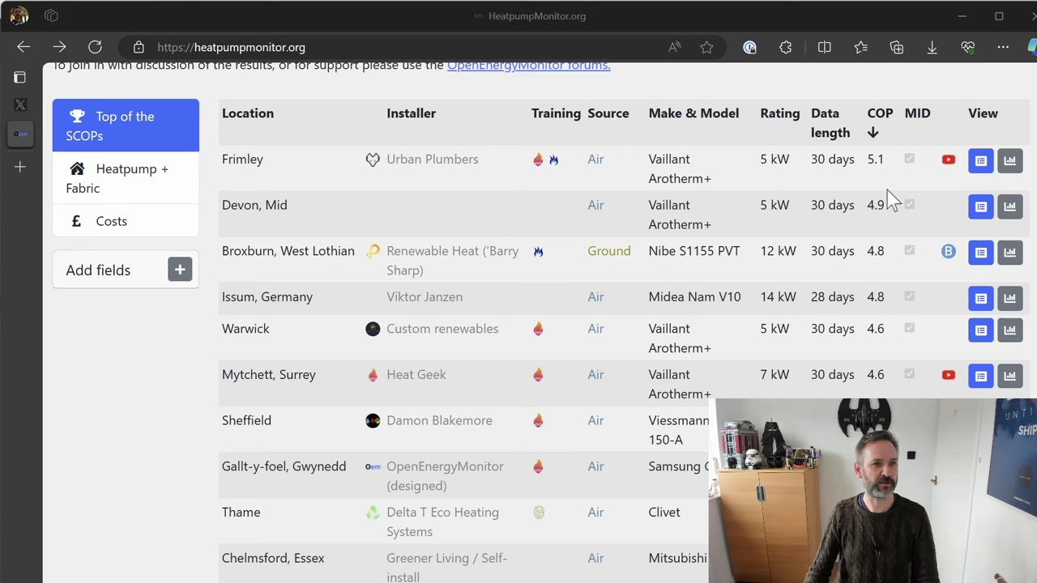
pyautogui.click(104, 194)
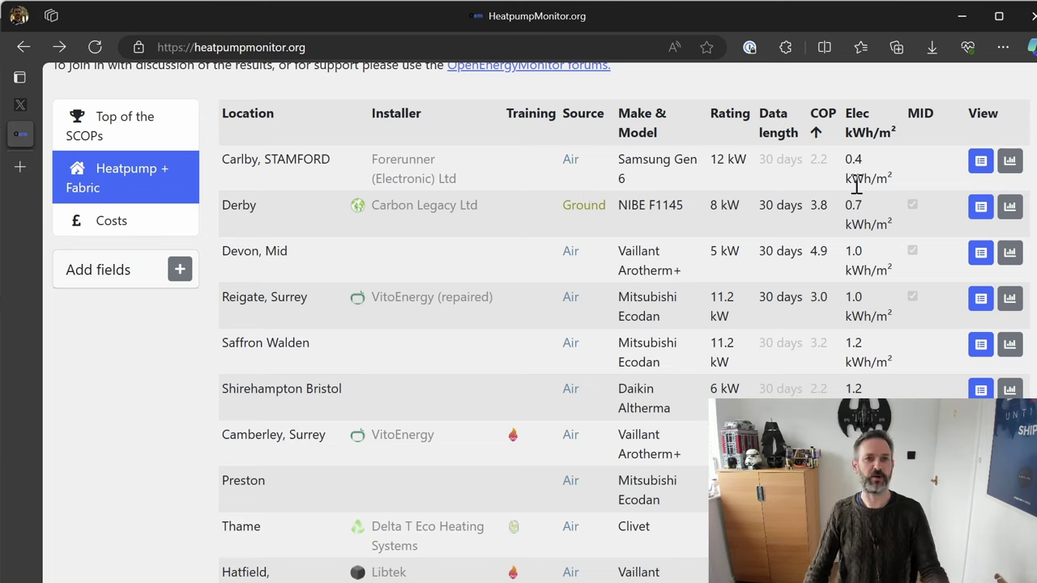
pyautogui.click(121, 227)
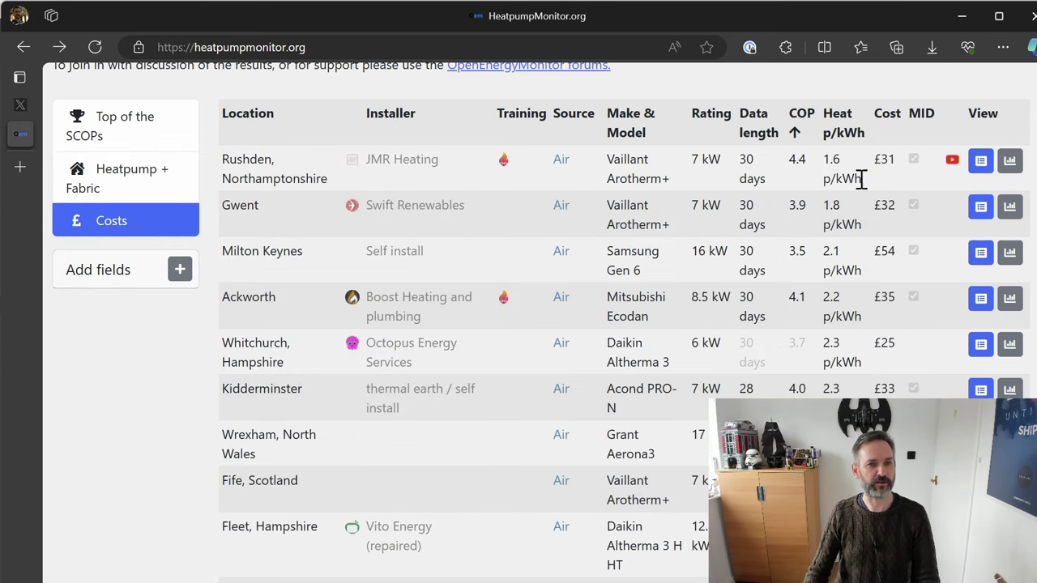
pyautogui.moveTo(911, 166)
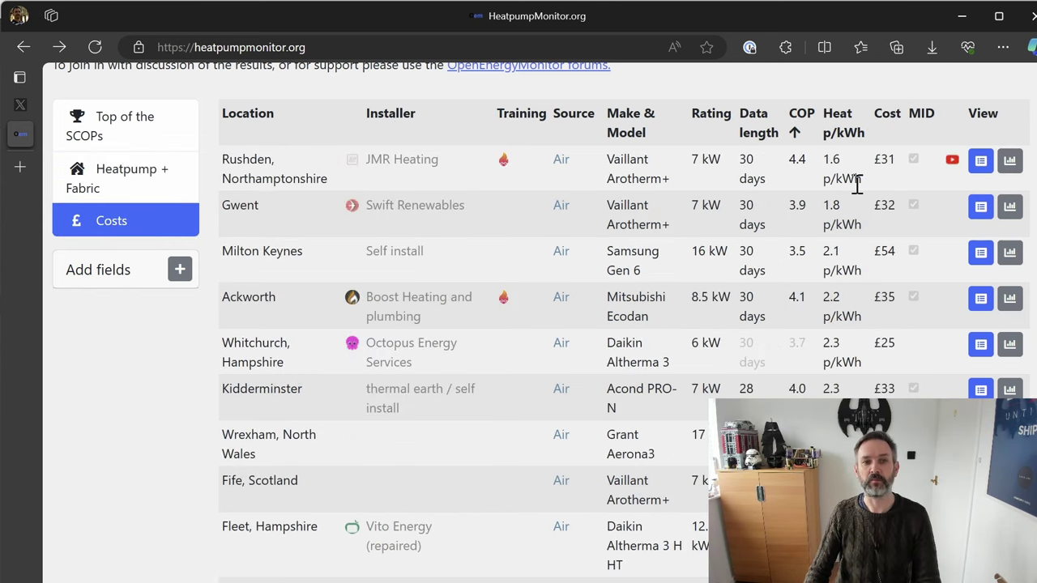
pyautogui.scroll(-20, 859, 324)
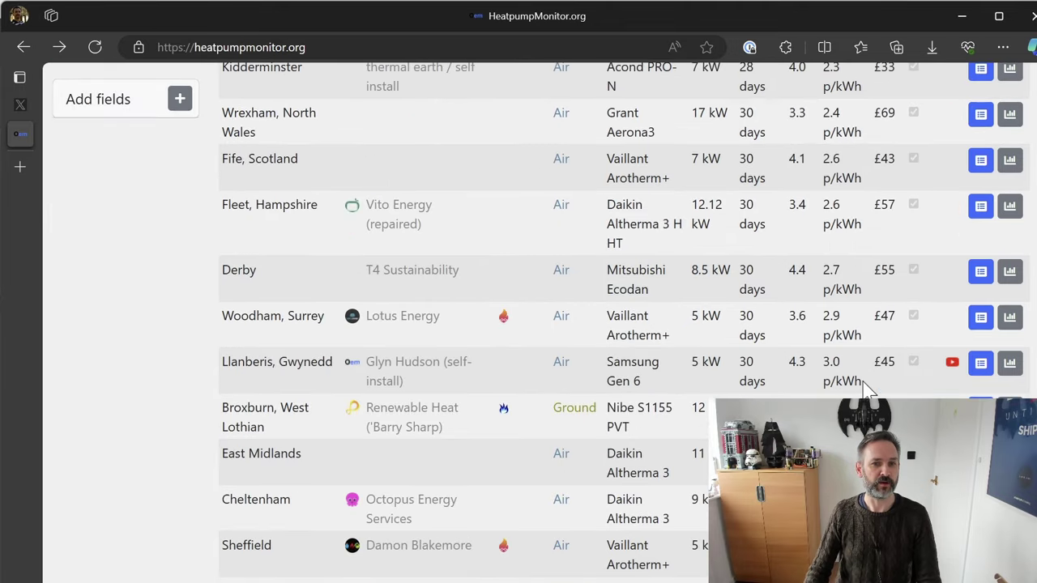
pyautogui.scroll(-20, 867, 389)
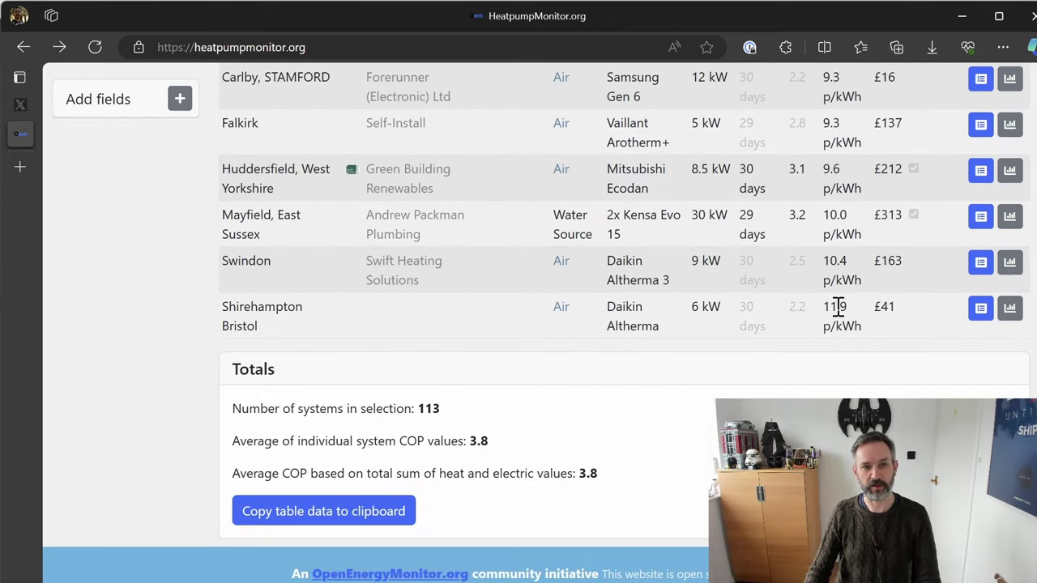
pyautogui.scroll(20, 867, 324)
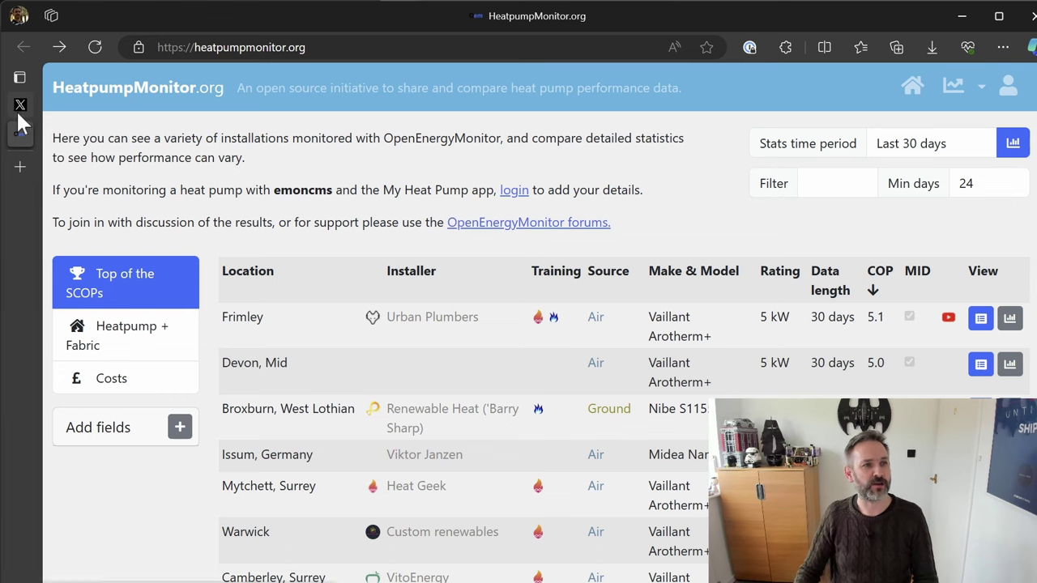
# Step: Switch to the X notifications feed with the gas boiler heat meter reply
pyautogui.moveTo(17, 109)
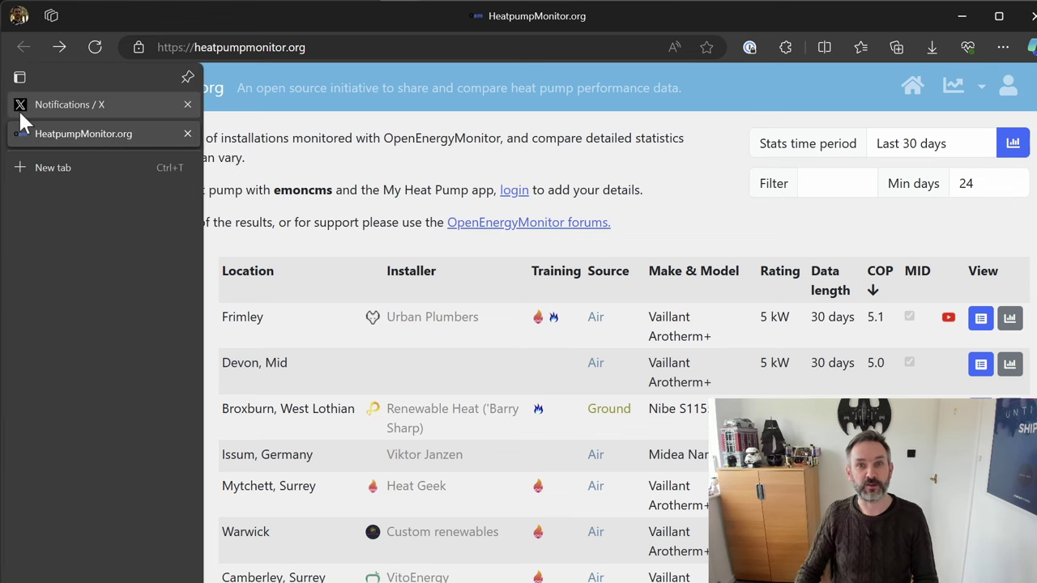
pyautogui.click(65, 106)
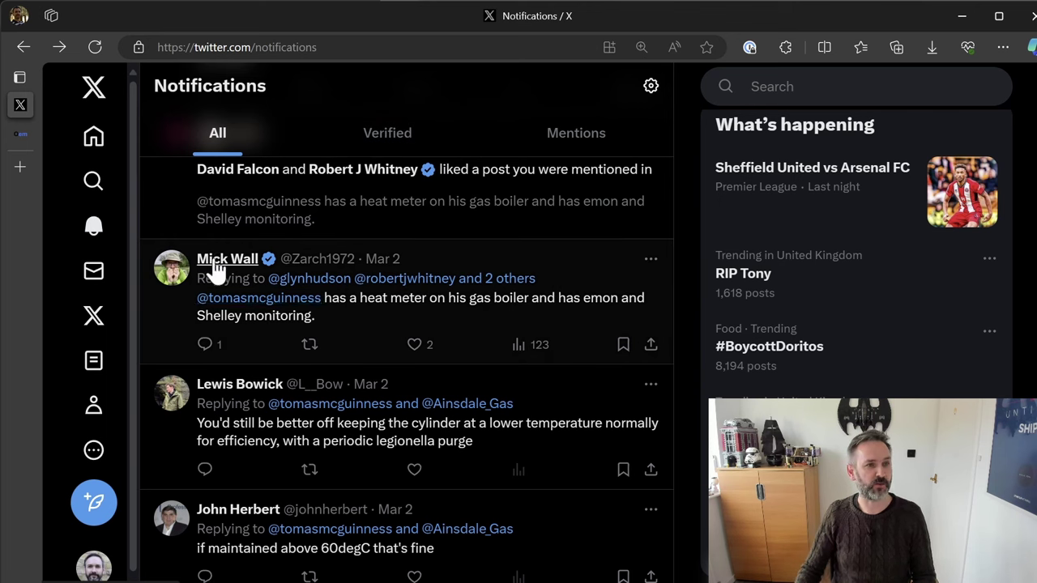
pyautogui.moveTo(257, 269)
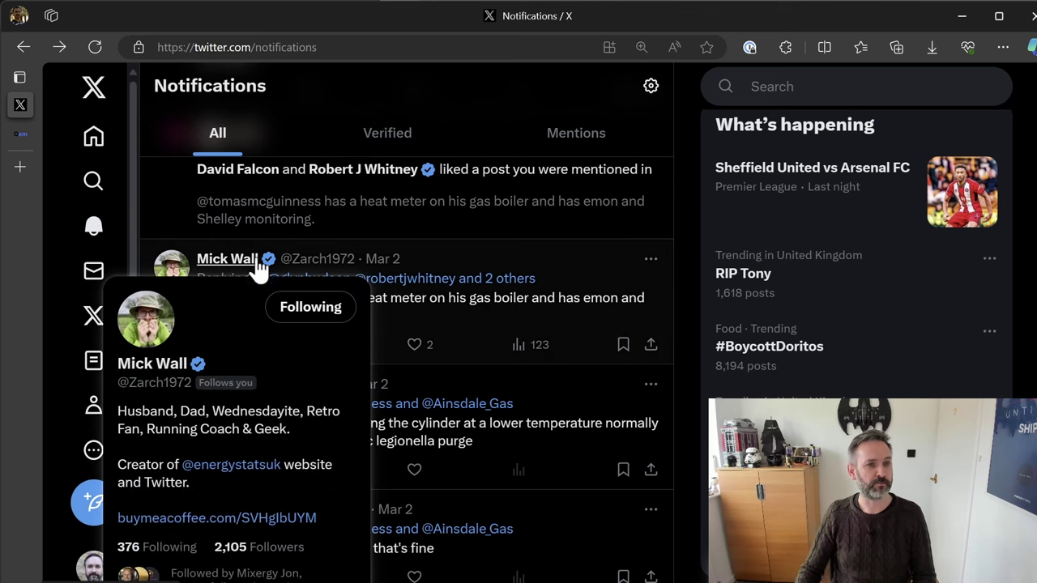
# Step: Open the heat meter reply as a full thread and read the gas boiler efficiency discussion
pyautogui.click(471, 325)
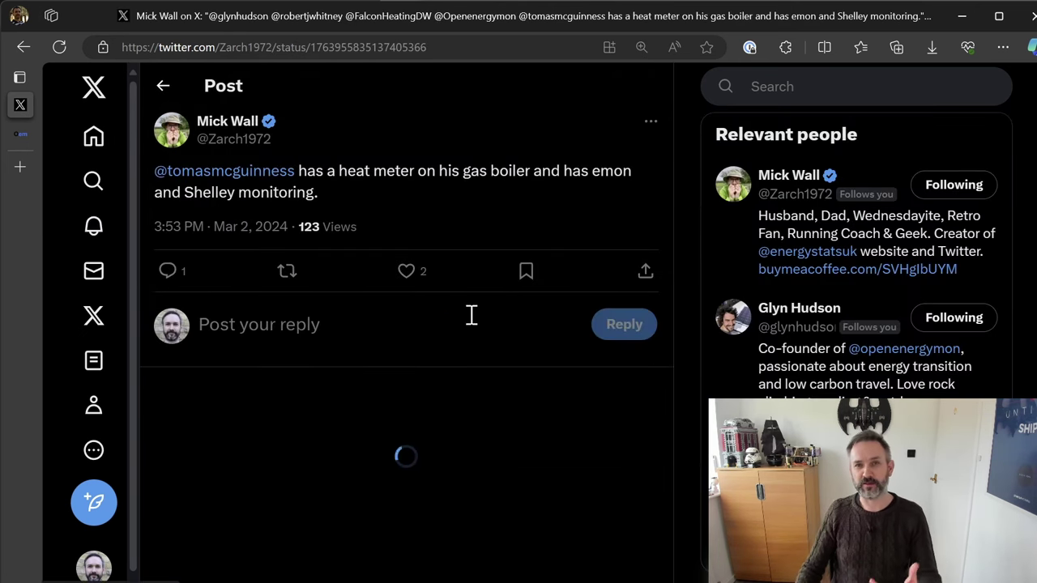
pyautogui.scroll(8, 442, 318)
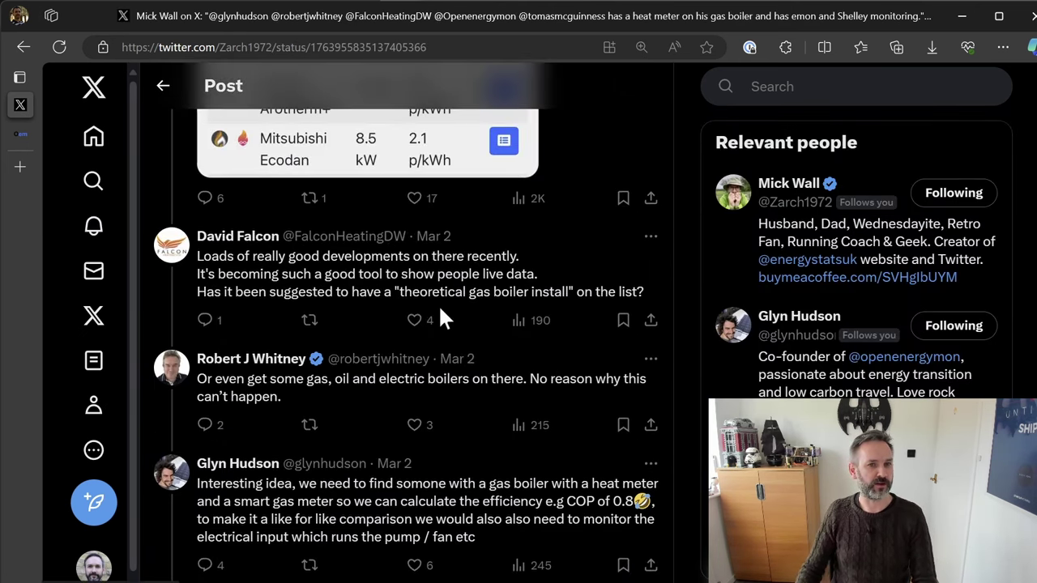
pyautogui.scroll(1, 442, 317)
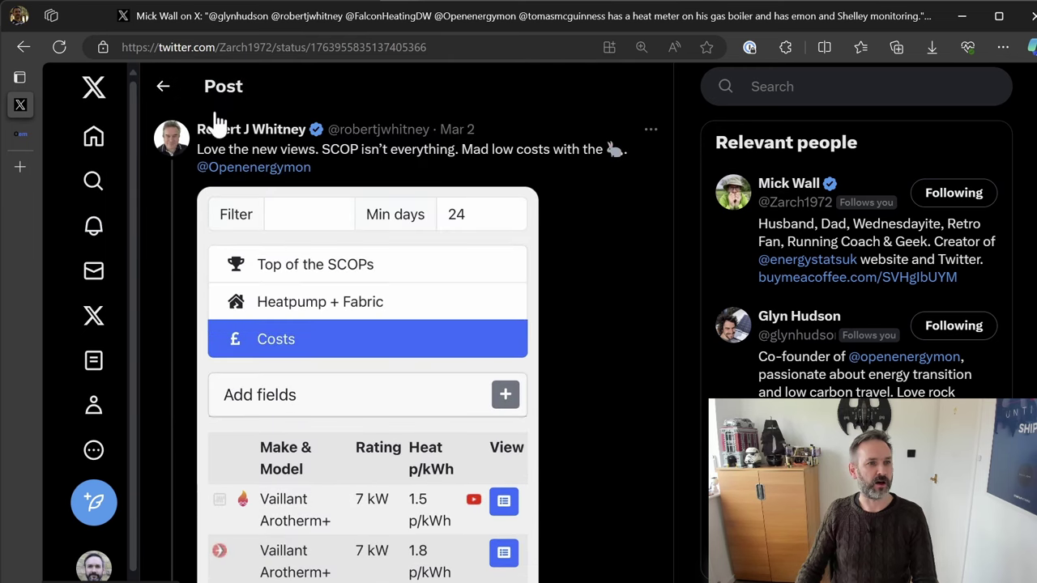
pyautogui.moveTo(275, 147)
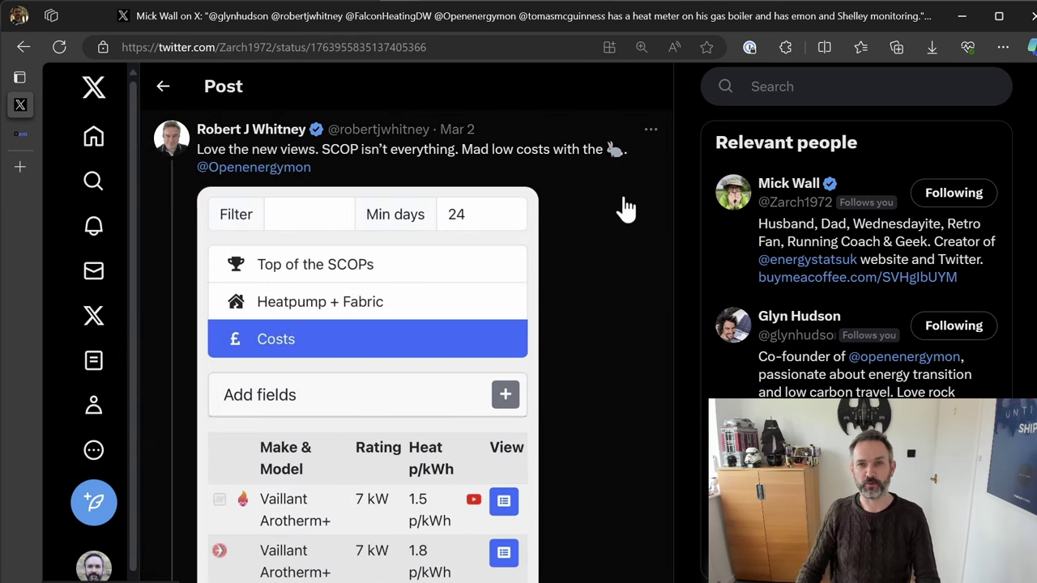
pyautogui.scroll(-5, 597, 216)
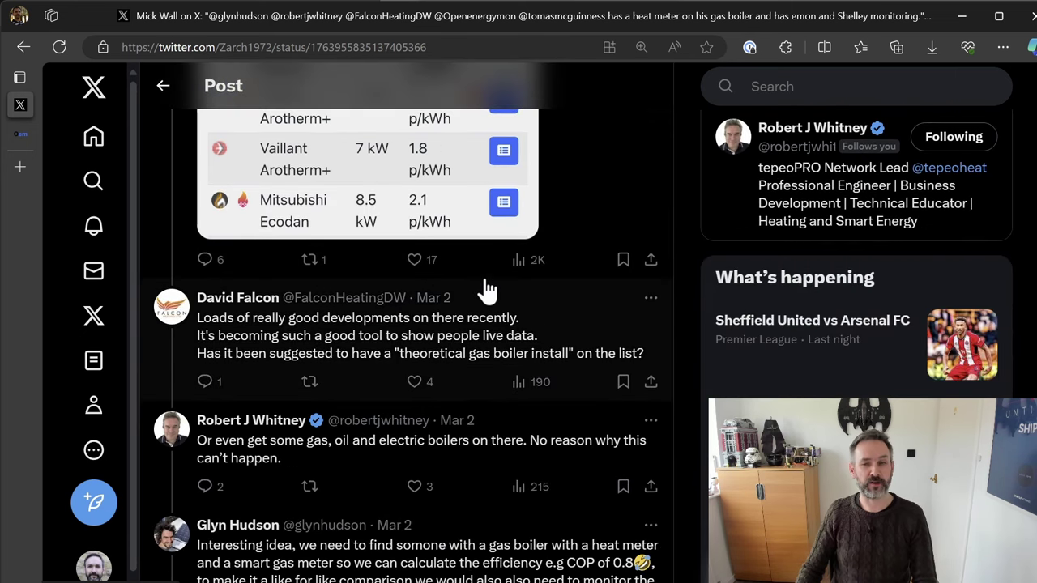
pyautogui.scroll(5, 384, 316)
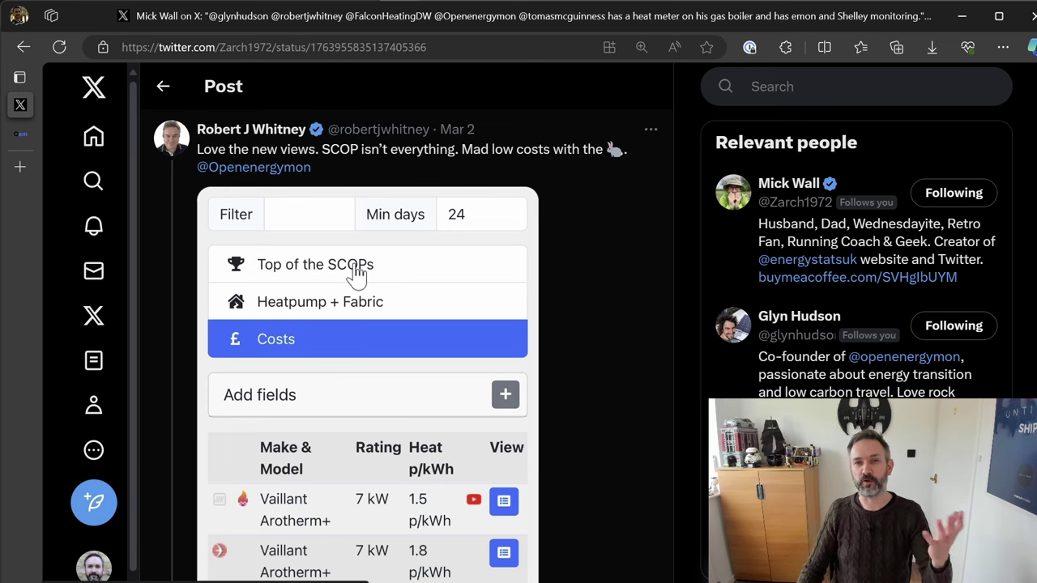
pyautogui.scroll(-4, 357, 275)
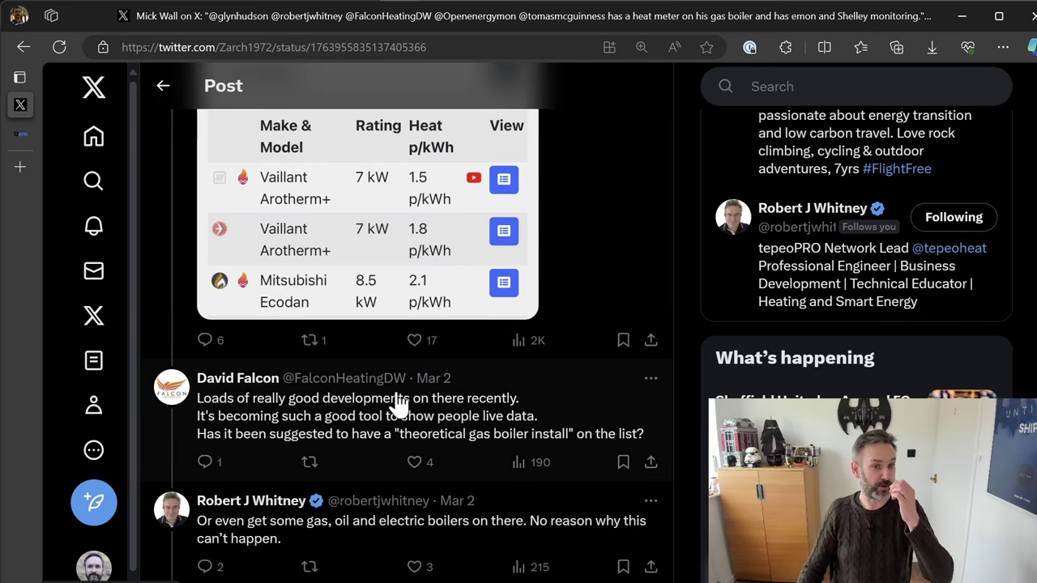
pyautogui.scroll(-1, 400, 403)
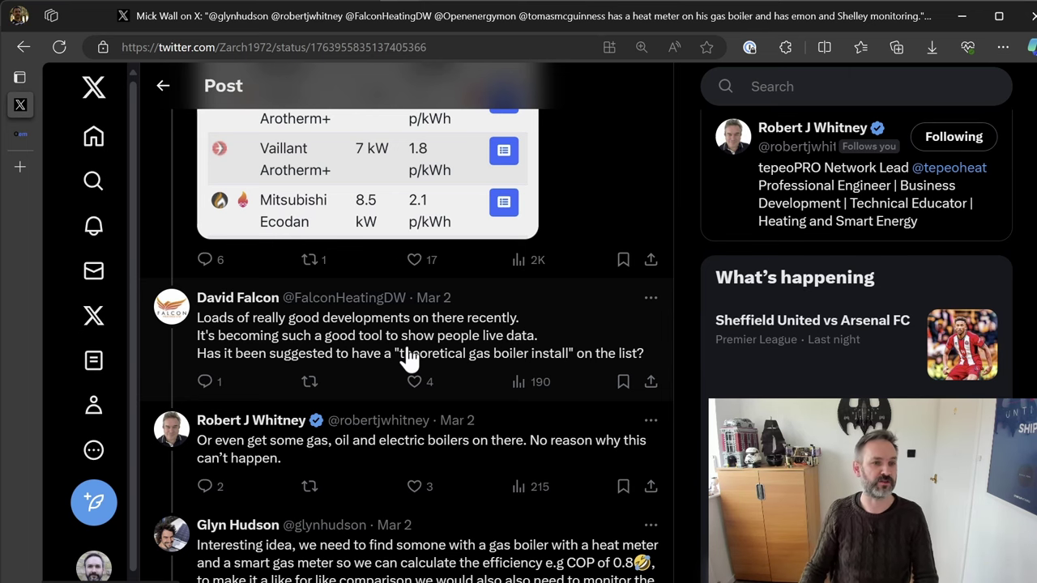
pyautogui.scroll(-1, 409, 357)
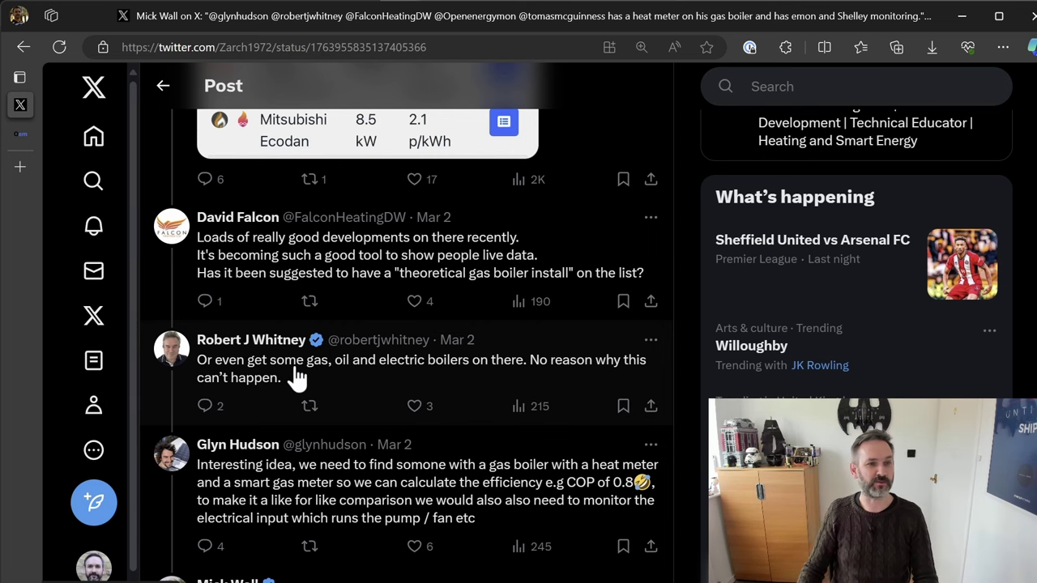
pyautogui.scroll(-1, 298, 377)
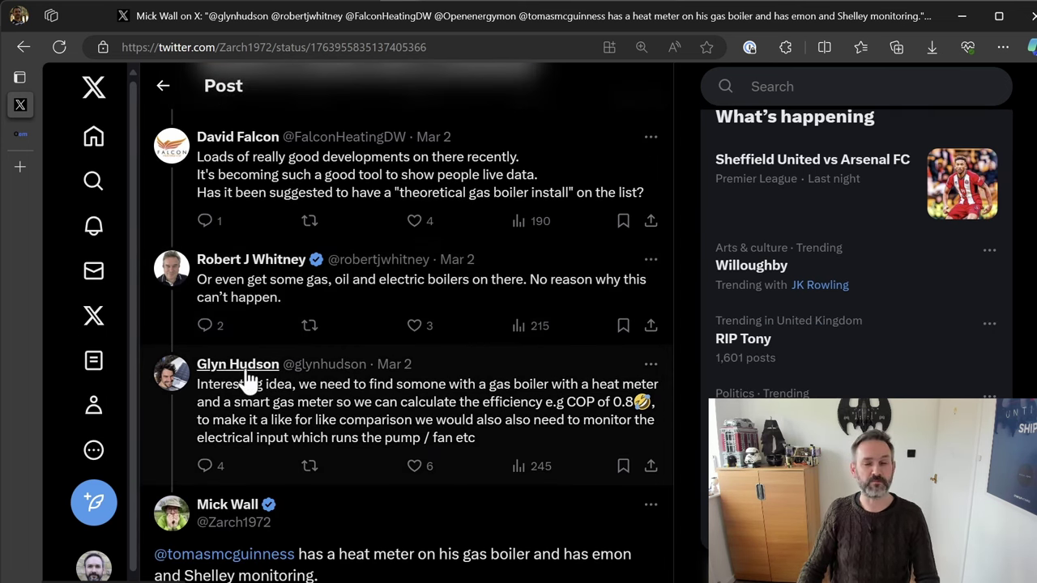
pyautogui.moveTo(245, 381)
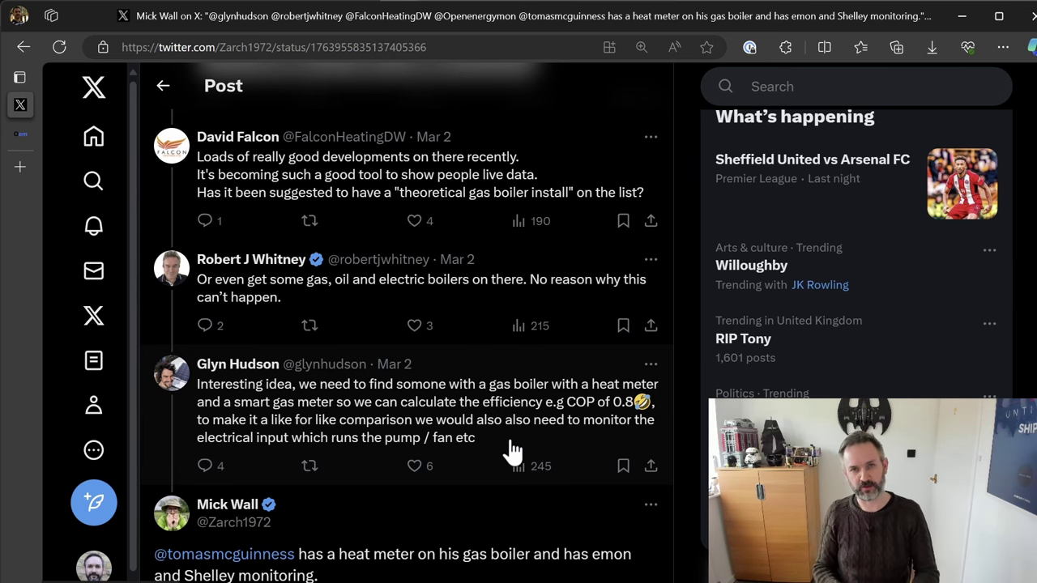
# Step: Scroll the thread to the reply about the heat-metered gas boiler with emon and Shelley monitoring
pyautogui.scroll(-2, 512, 450)
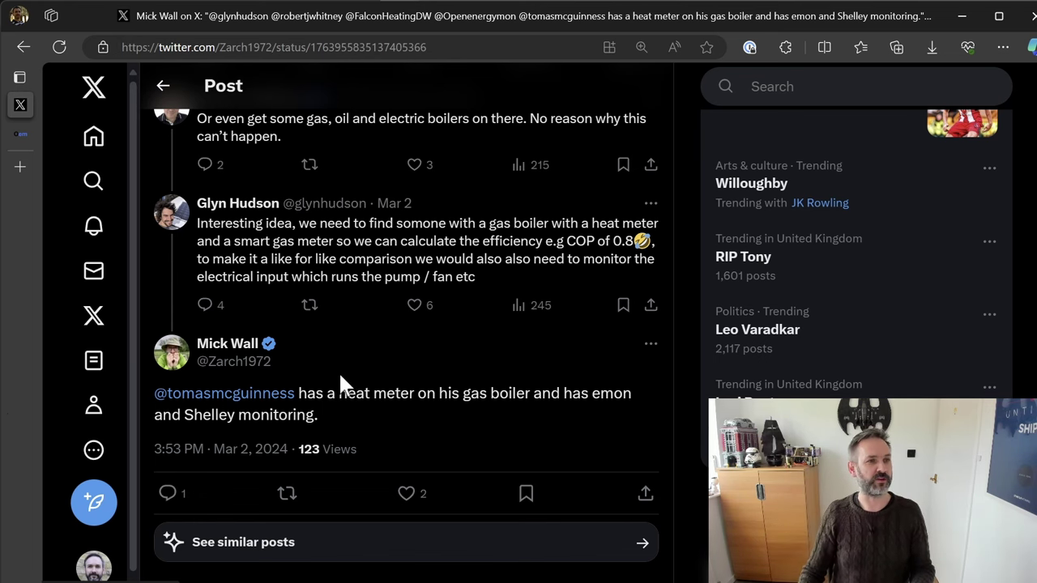
# Step: Leave the X thread, read the emoncms_history docs, and switch to the Heating dashboard
pyautogui.click(20, 132)
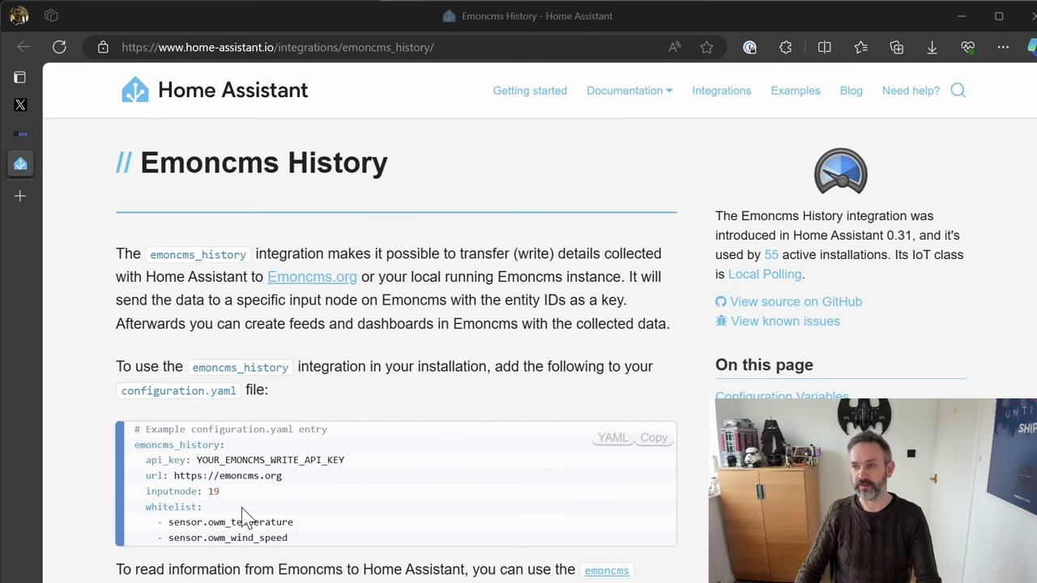
pyautogui.scroll(-1, 641, 525)
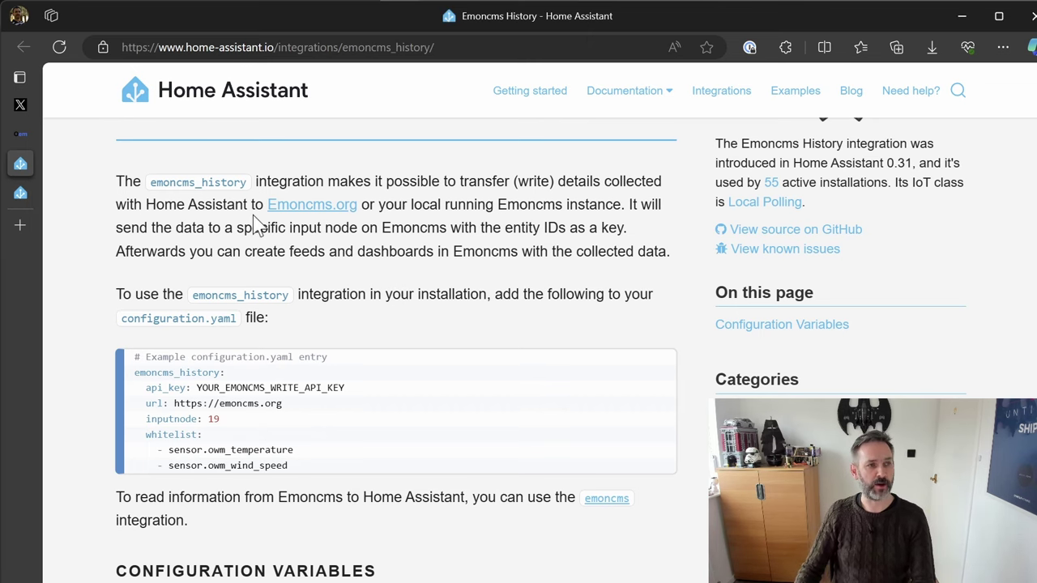
pyautogui.click(19, 194)
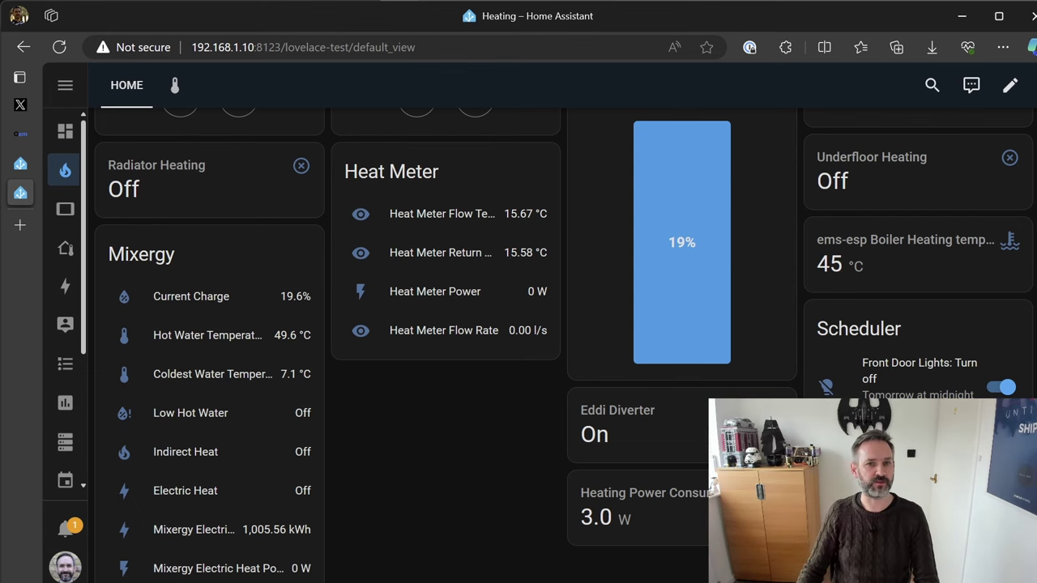
pyautogui.scroll(1, 560, 344)
pyautogui.scroll(2, 386, 413)
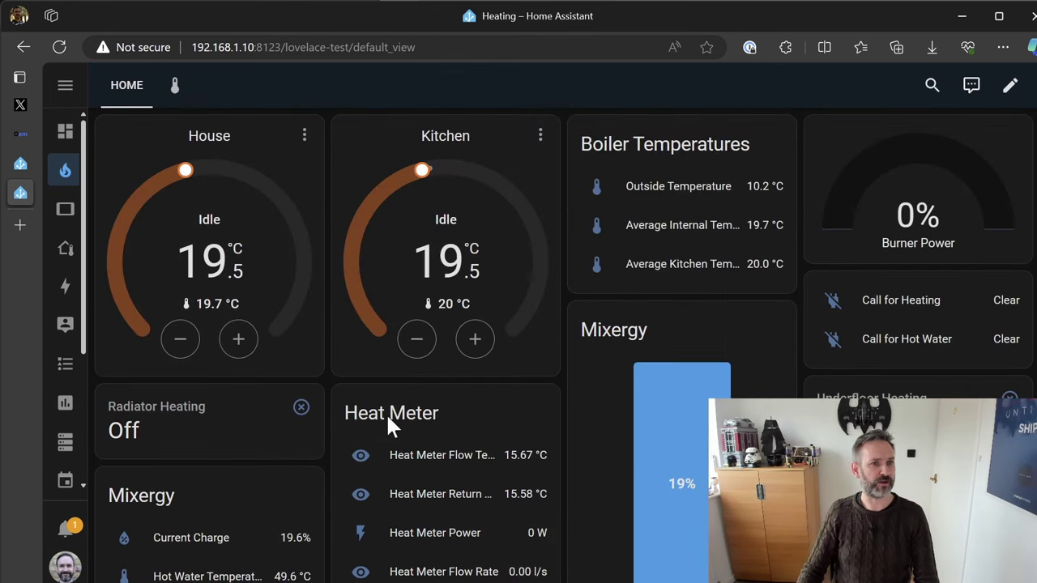
pyautogui.scroll(-1, 718, 243)
pyautogui.scroll(1, 698, 155)
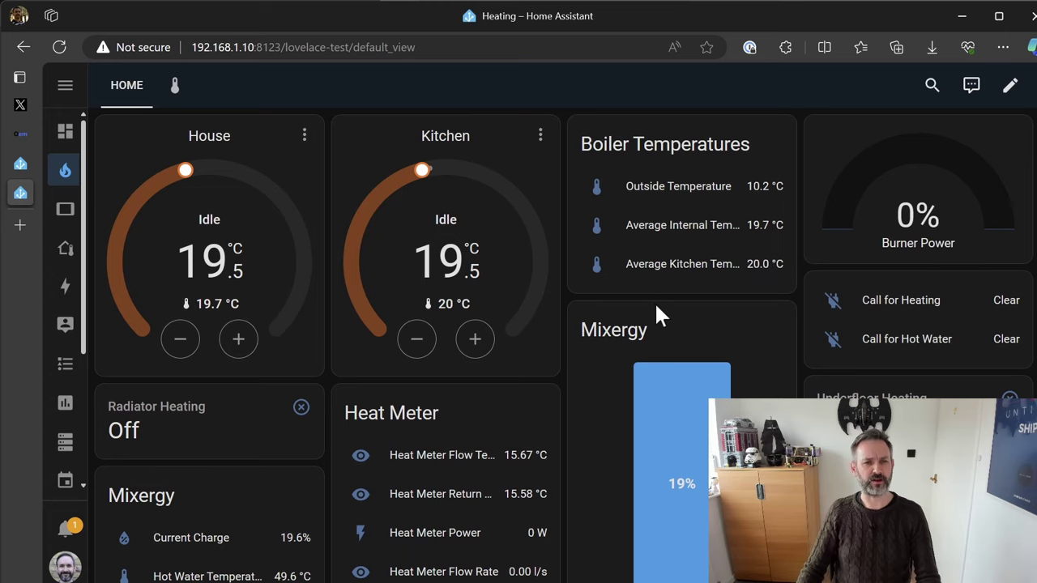
pyautogui.scroll(-2, 654, 302)
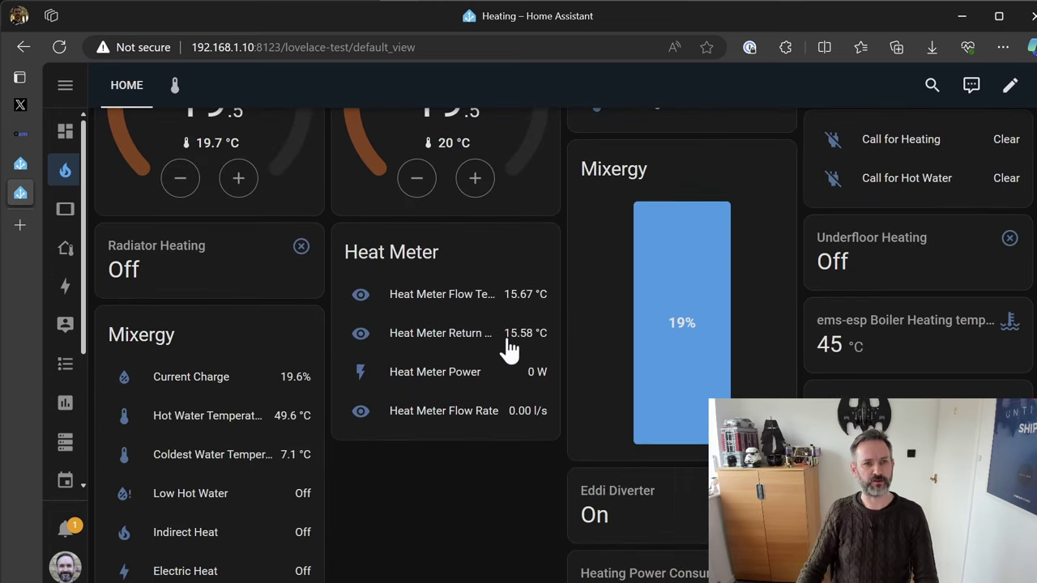
pyautogui.scroll(-1, 474, 381)
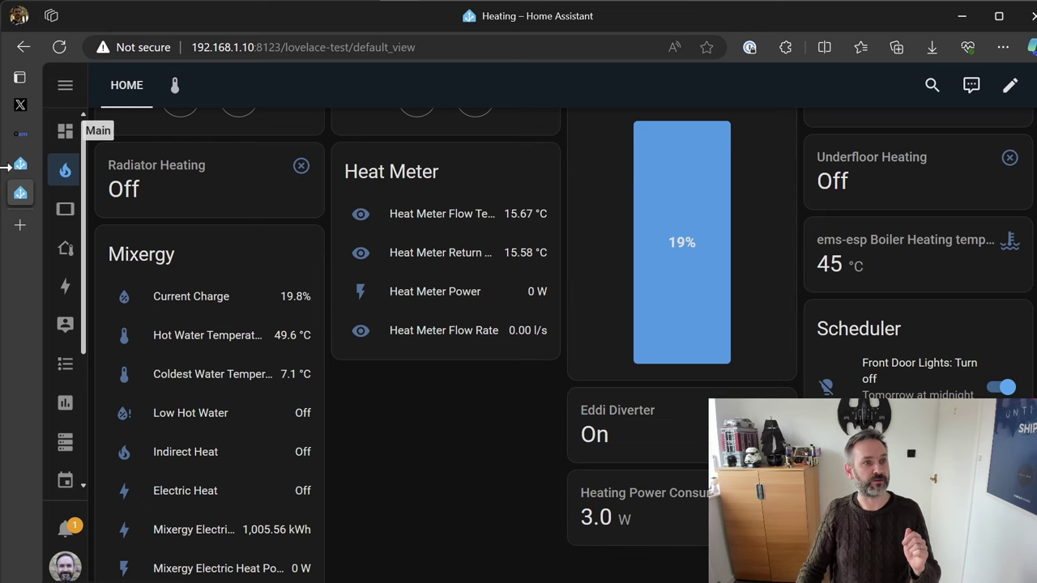
# Step: Switch to the Emoncms History integration docs
pyautogui.click(18, 165)
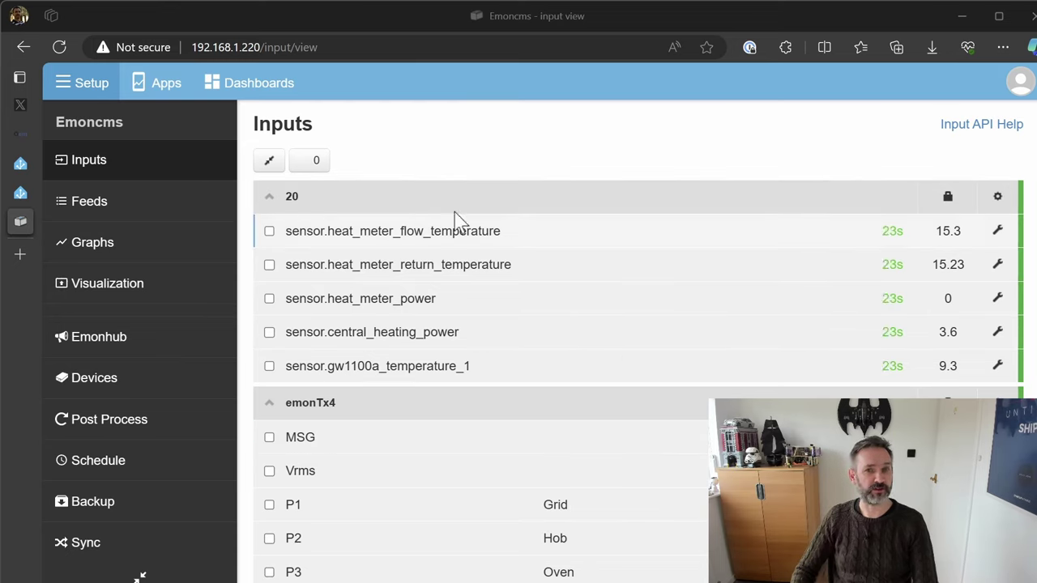
pyautogui.moveTo(26, 195)
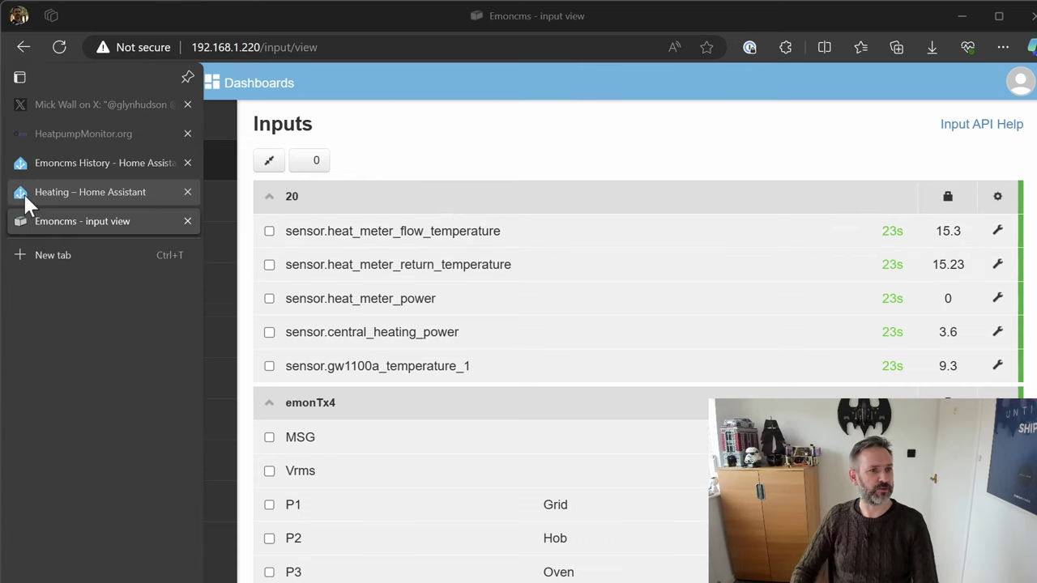
pyautogui.click(77, 165)
pyautogui.scroll(-10, 365, 426)
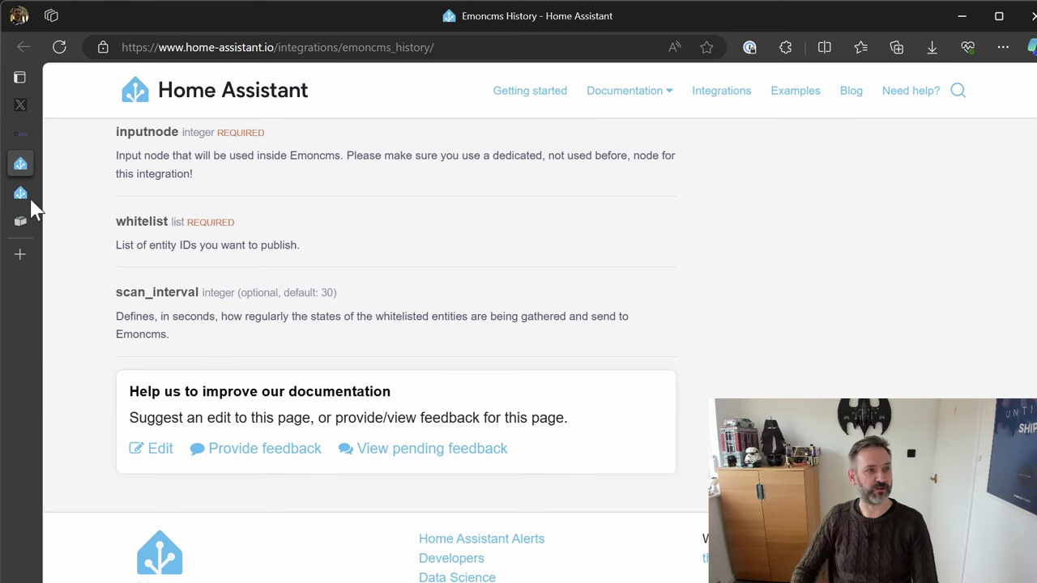
pyautogui.click(19, 221)
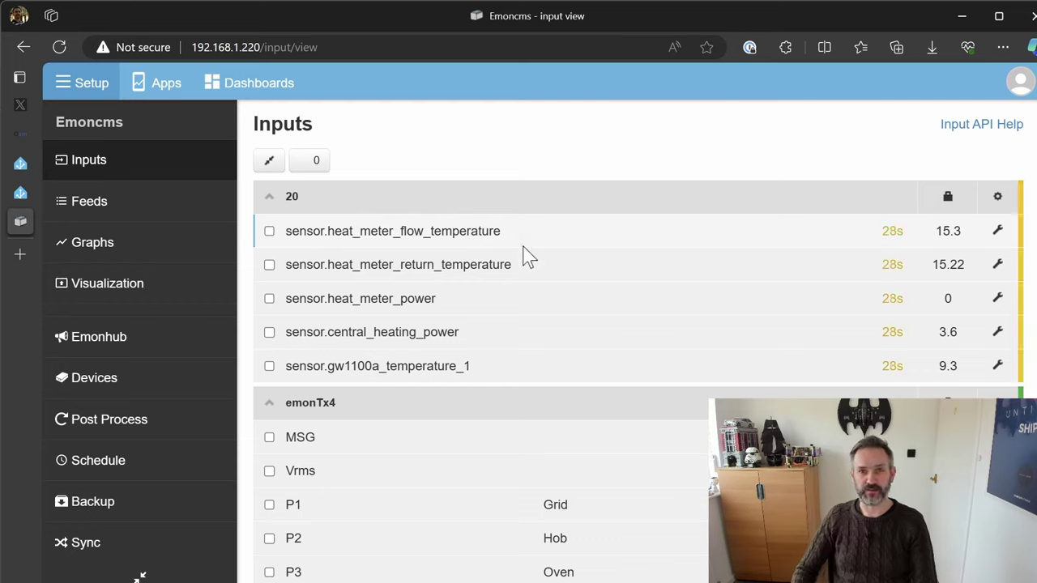
# Step: Open the flow temperature input's processing setup and choose a 30s feed interval
pyautogui.click(270, 231)
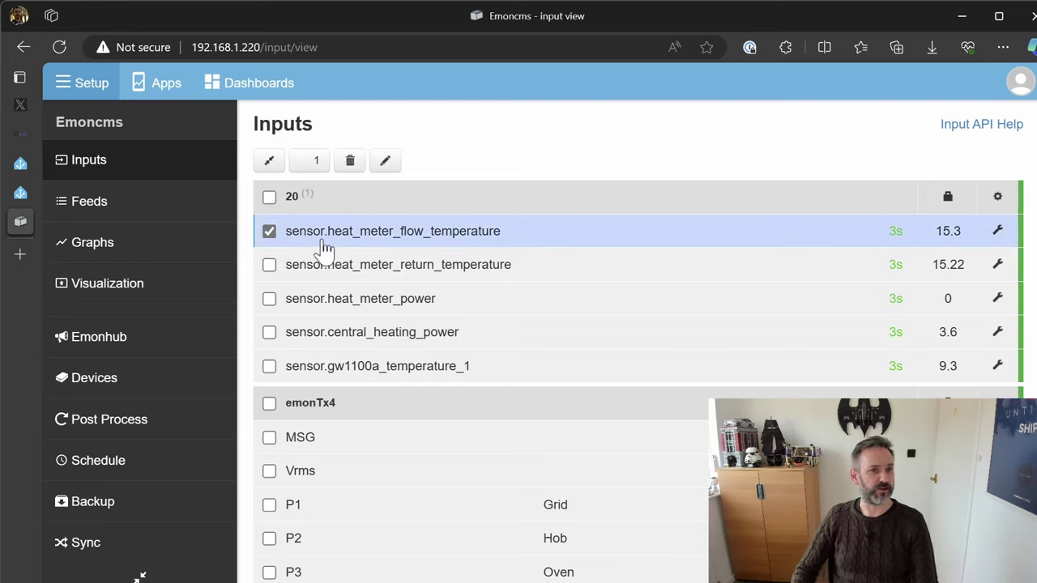
pyautogui.click(372, 239)
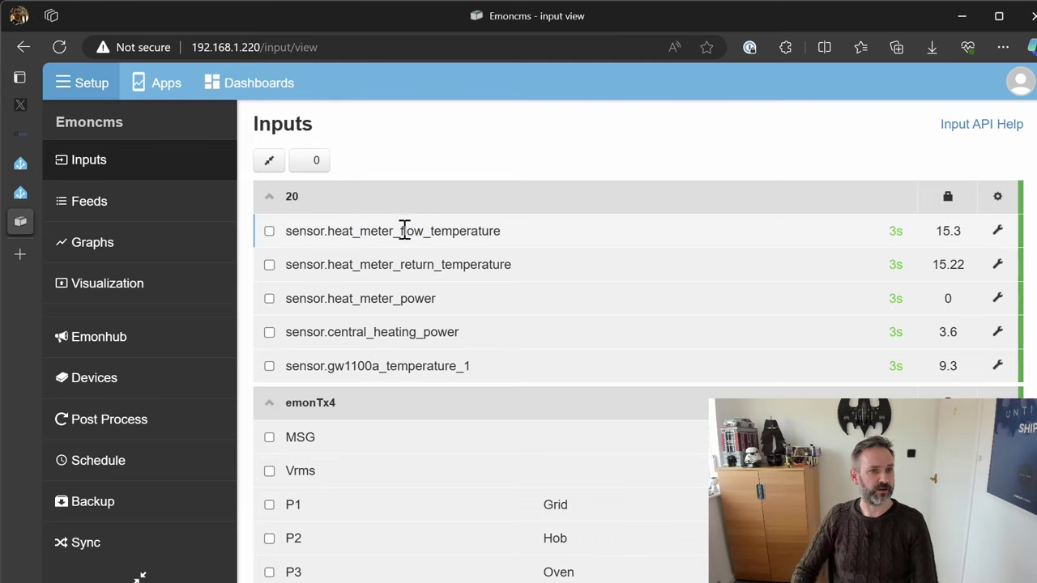
pyautogui.click(271, 234)
pyautogui.click(300, 241)
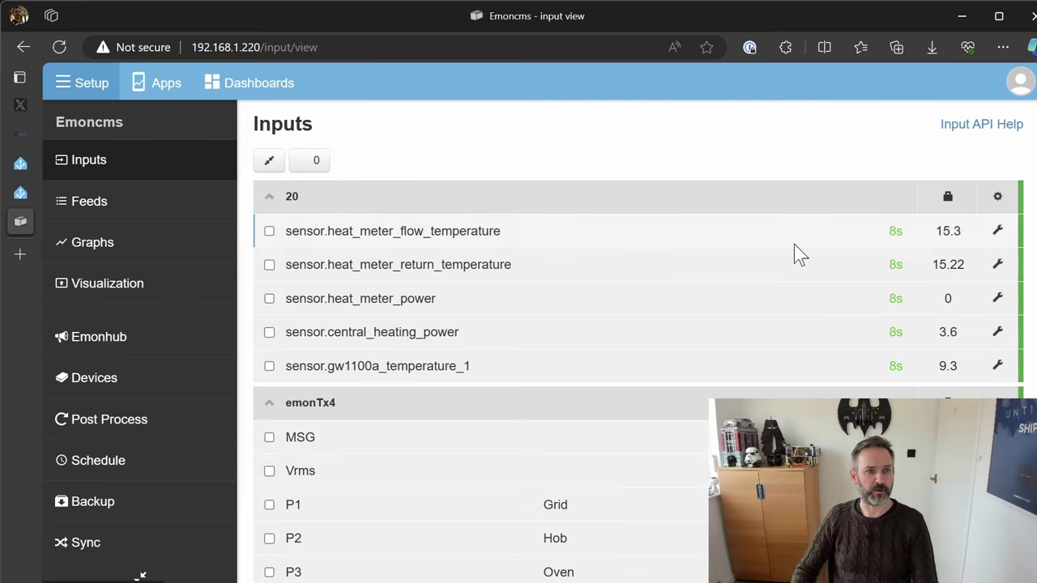
pyautogui.click(997, 232)
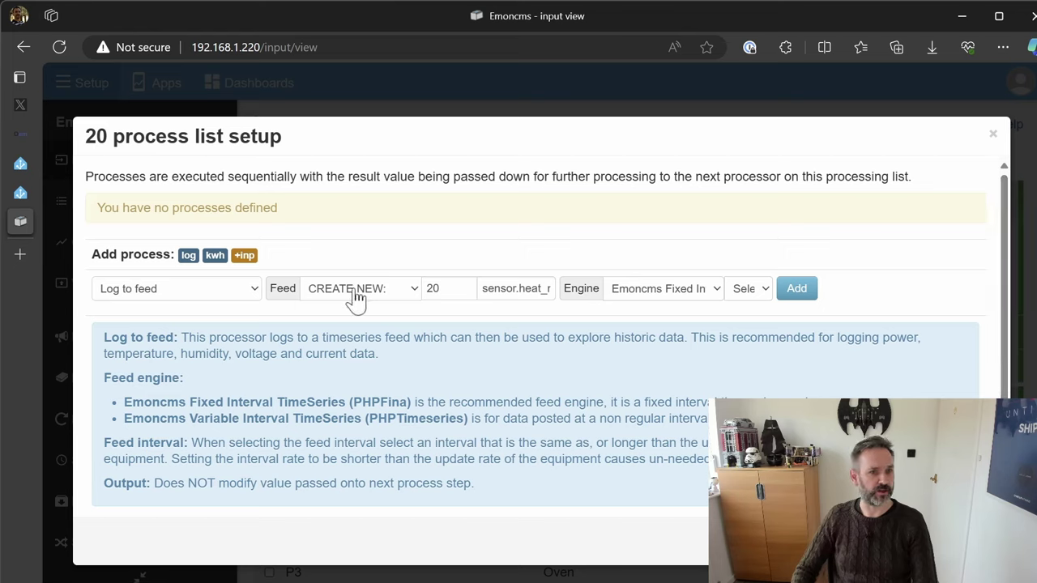
pyautogui.moveTo(462, 288); pyautogui.dragTo(421, 296)
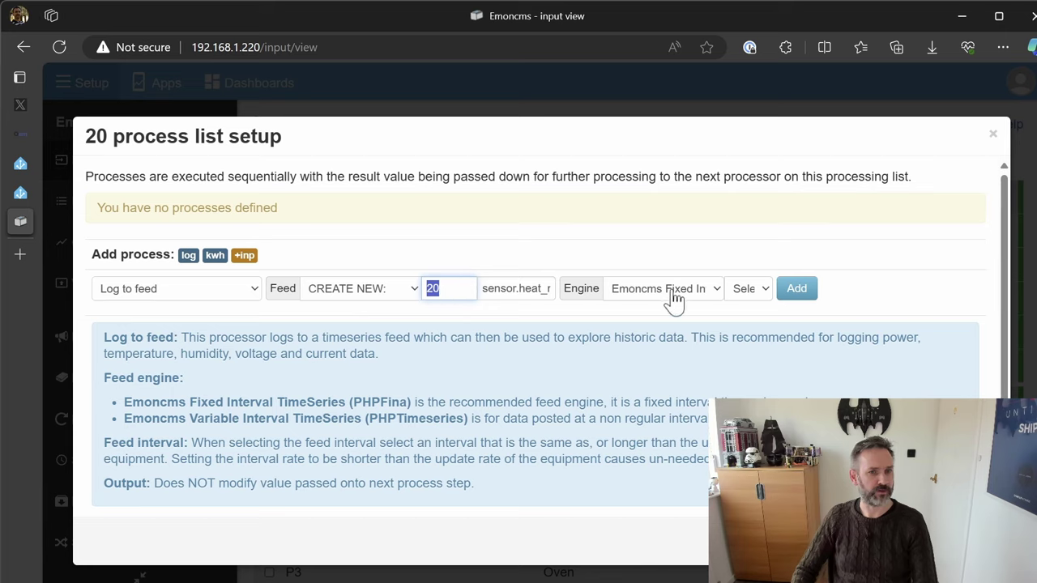
pyautogui.click(763, 296)
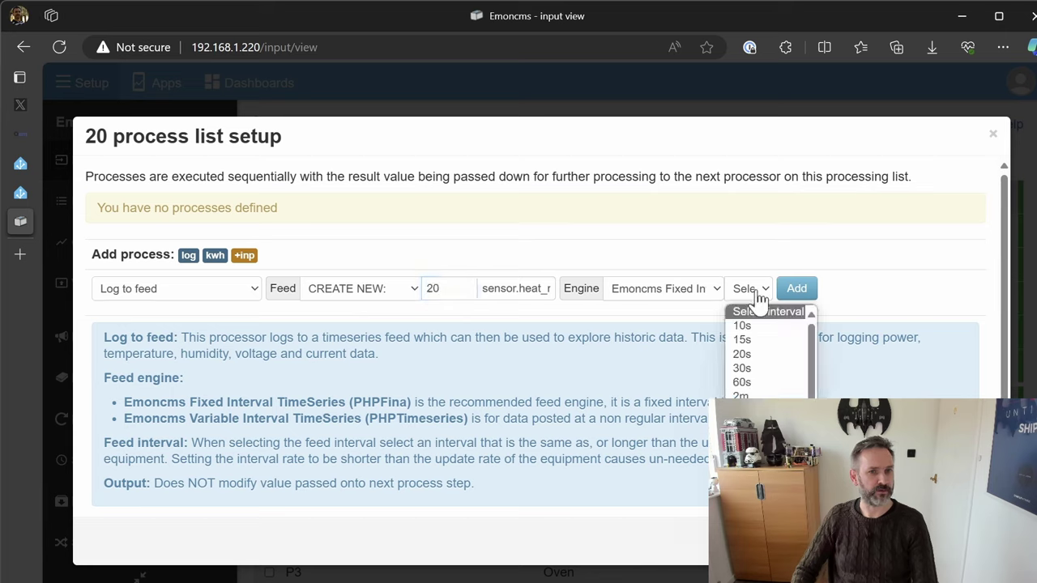
pyautogui.click(761, 374)
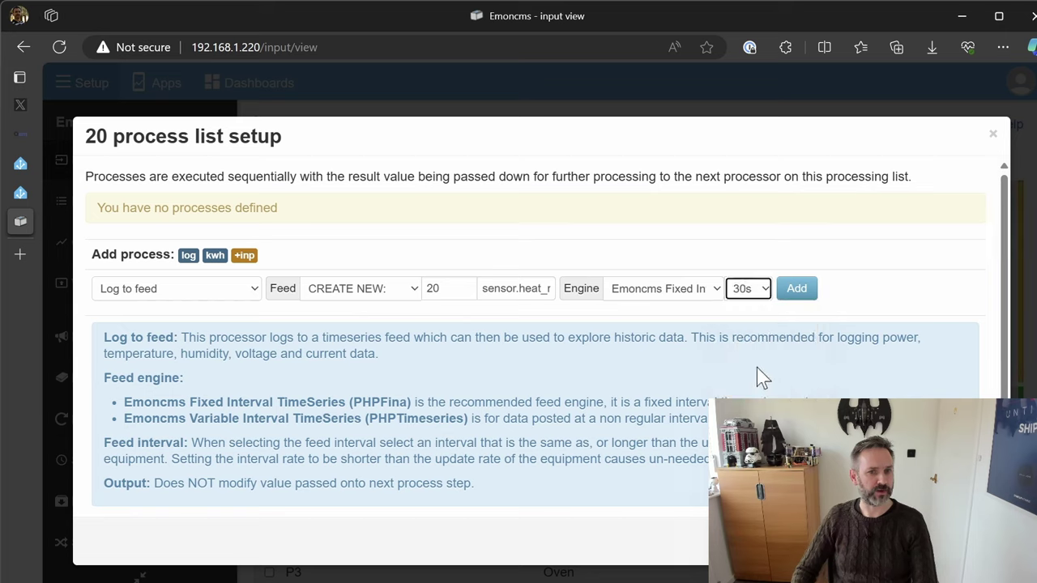
# Step: Rename the feed to 'Flow Temperature' and add the Log to feed process
pyautogui.click(802, 295)
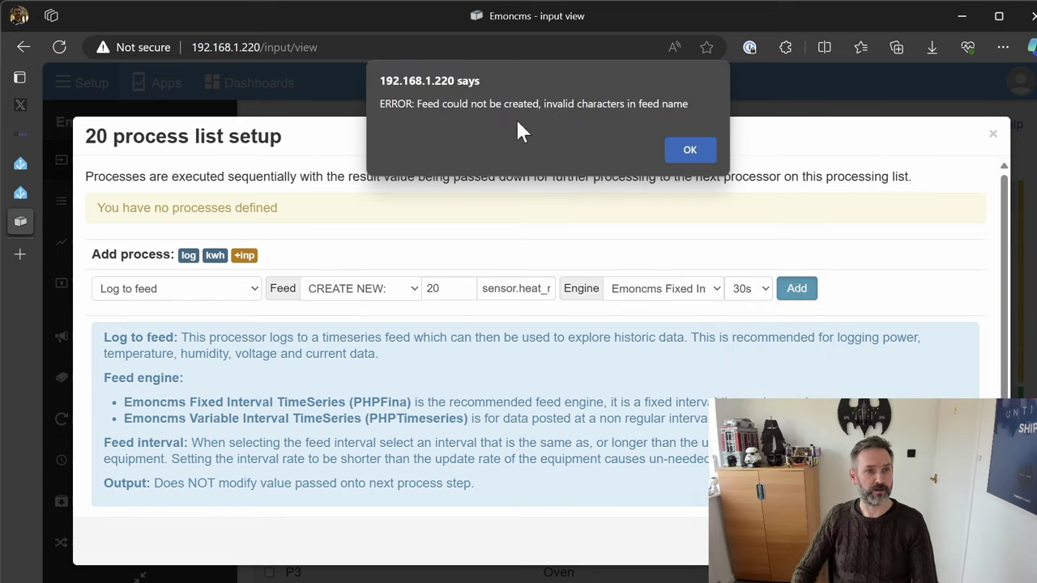
pyautogui.click(677, 149)
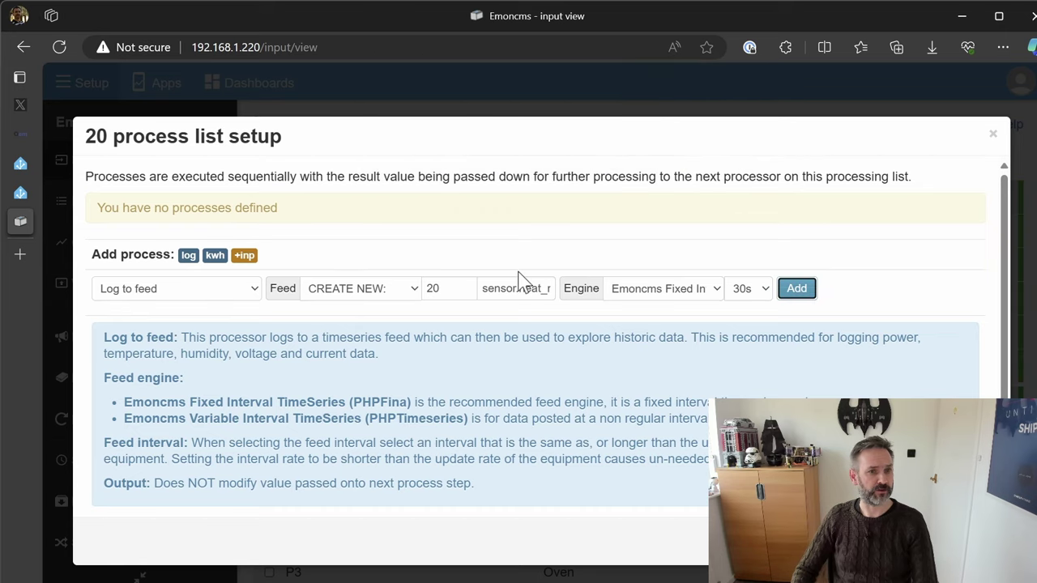
pyautogui.click(506, 288)
pyautogui.press('BackSpace')
pyautogui.press('BackSpace')
pyautogui.press('BackSpace')
pyautogui.press('BackSpace')
pyautogui.press('Delete')
pyautogui.press('Delete')
pyautogui.press('Delete')
pyautogui.hotkey('ctrl', 'a')
pyautogui.press('BackSpace')
pyautogui.write('Flow Temperature')
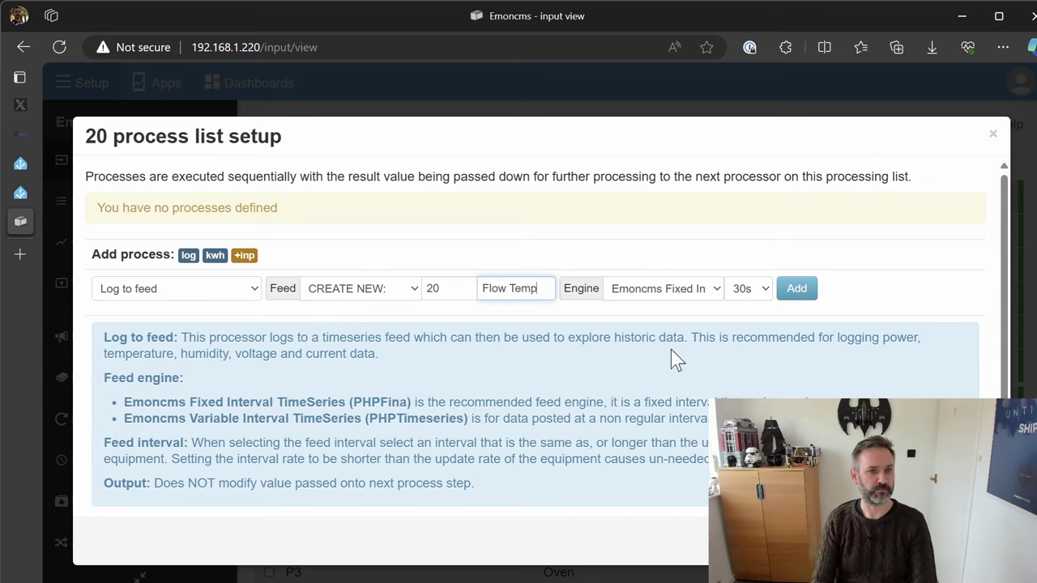
pyautogui.click(798, 290)
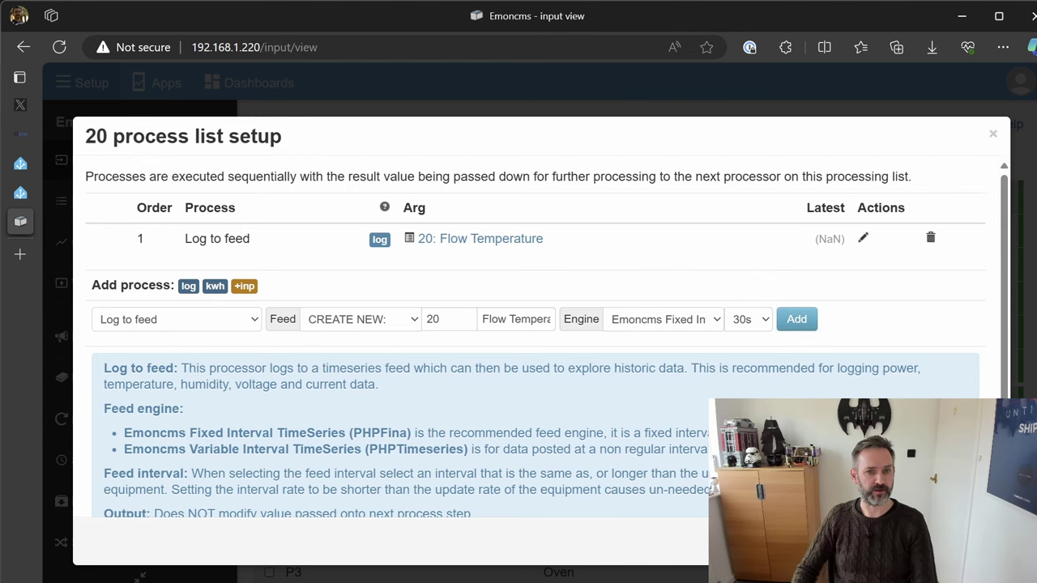
pyautogui.press('Escape')
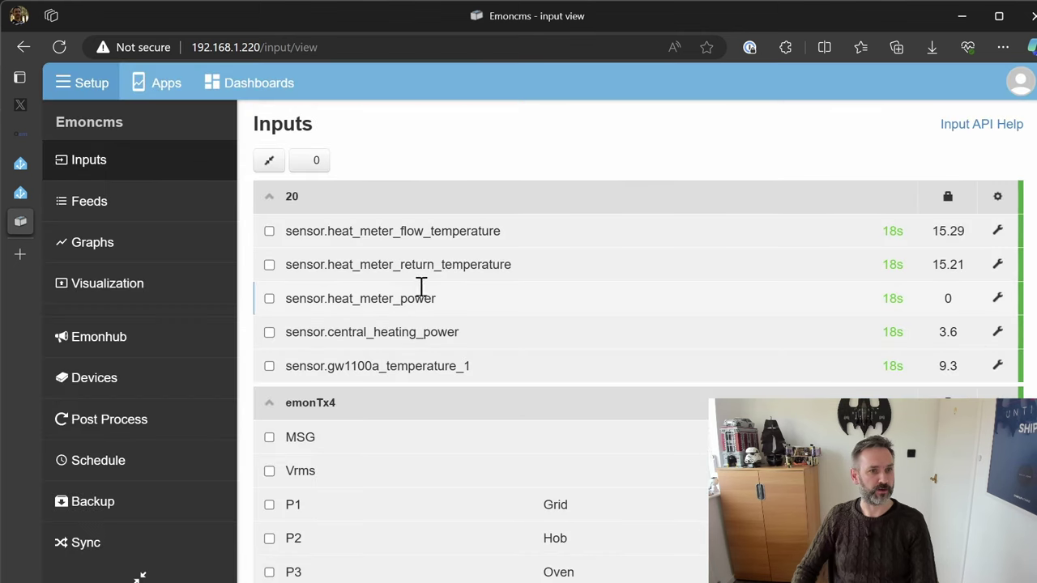
# Step: Open the processing setup for the return temperature input
pyautogui.click(998, 266)
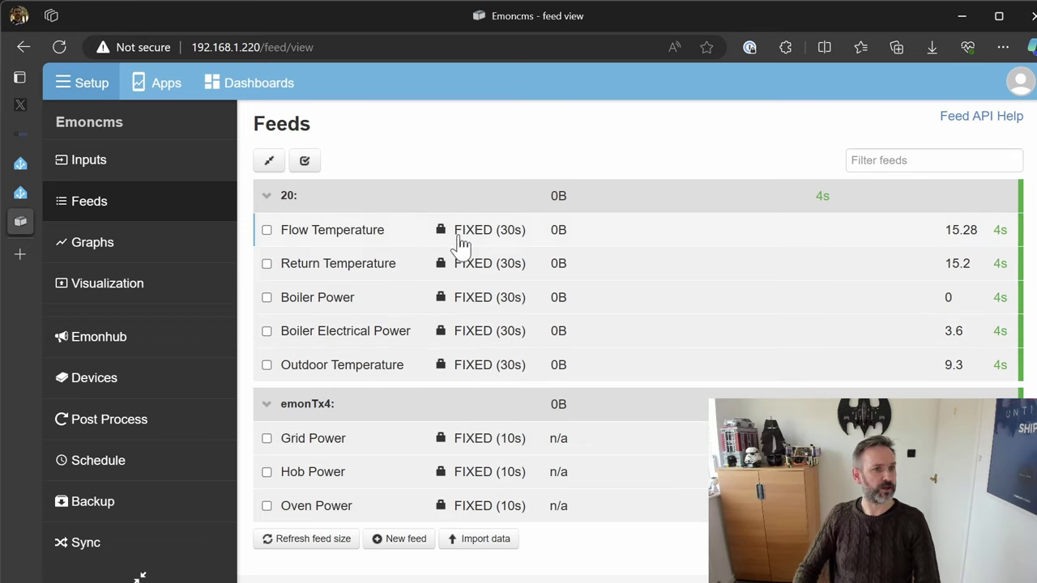
pyautogui.moveTo(563, 275)
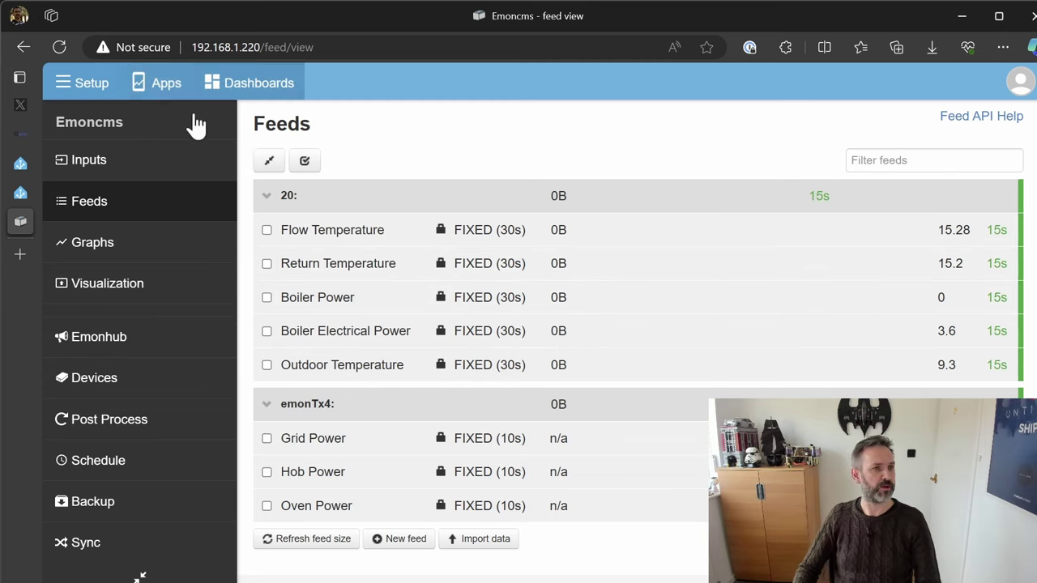
# Step: Open the MyBigAssBoiler app from the Emoncms Apps list
pyautogui.click(165, 90)
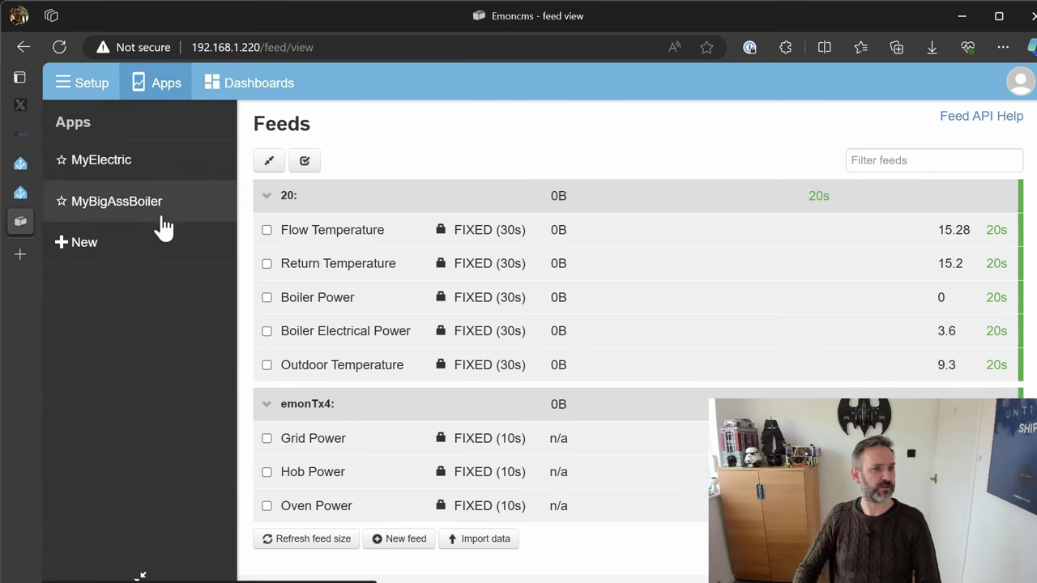
pyautogui.click(110, 212)
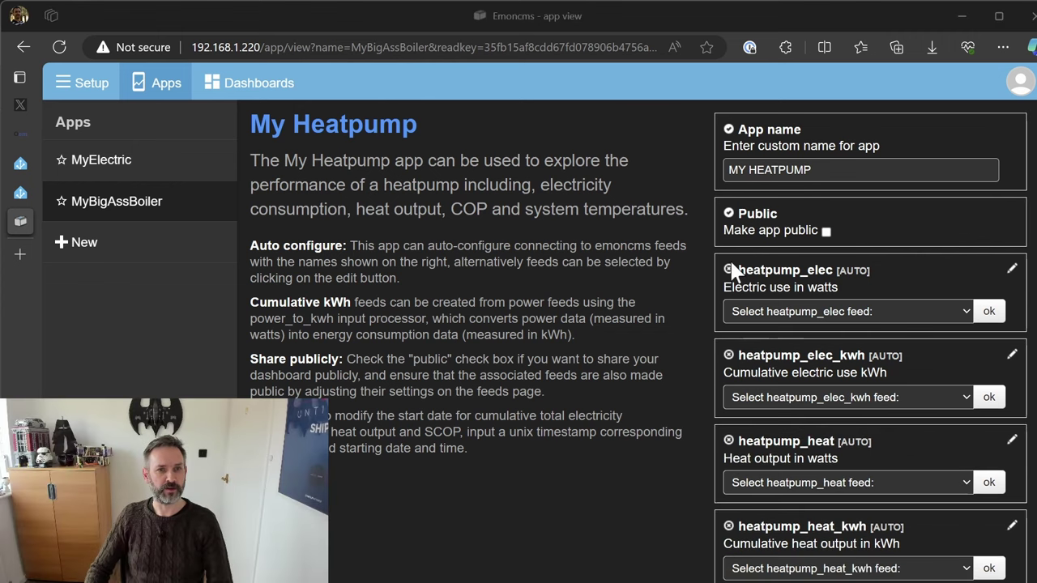
# Step: Rename the app to 'TOMS BOILER' and map flowT to the Flow Temperature feed
pyautogui.moveTo(854, 173); pyautogui.dragTo(683, 178)
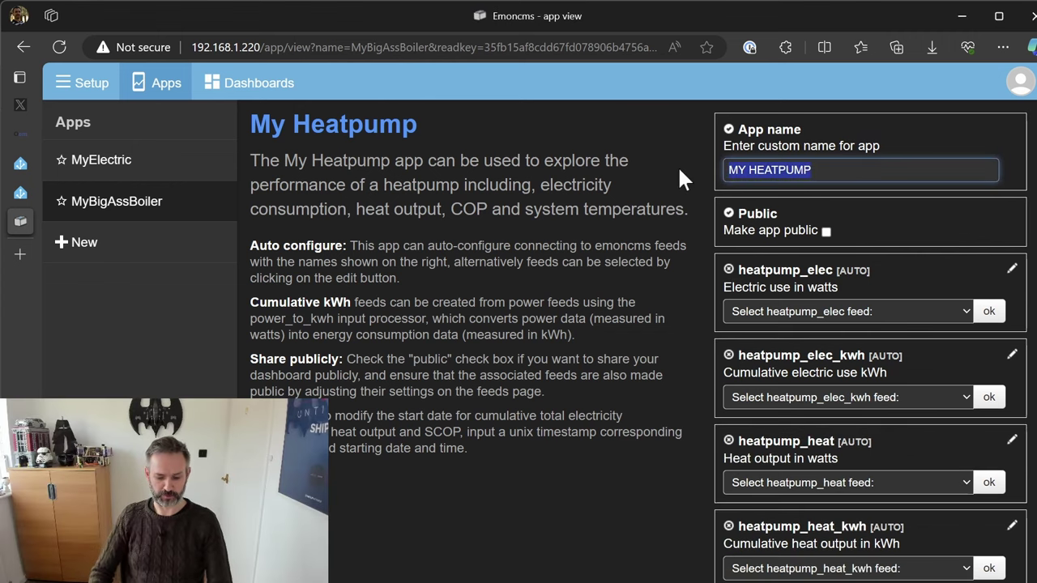
pyautogui.write('T')
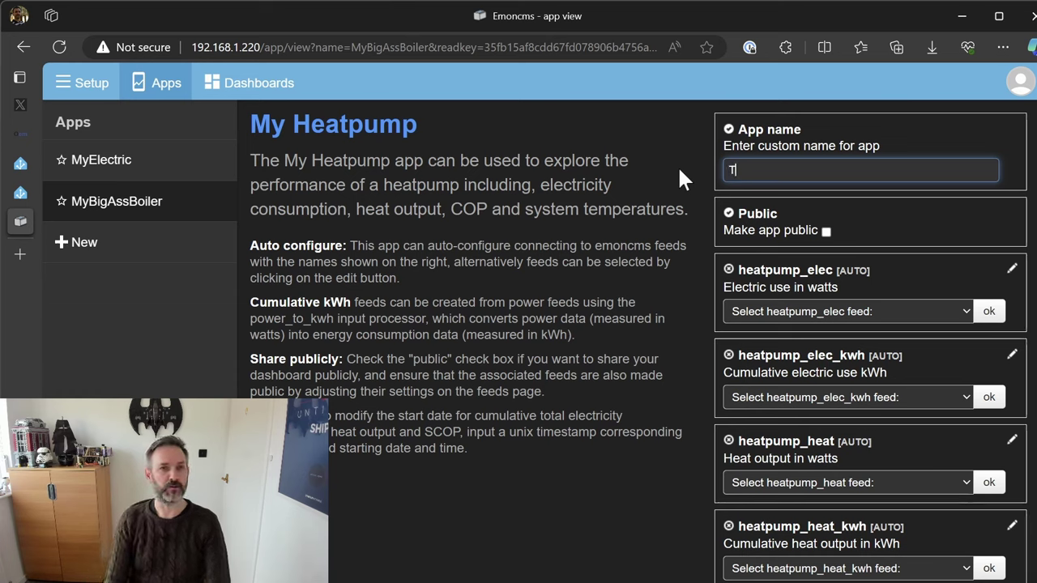
pyautogui.write('OMS ')
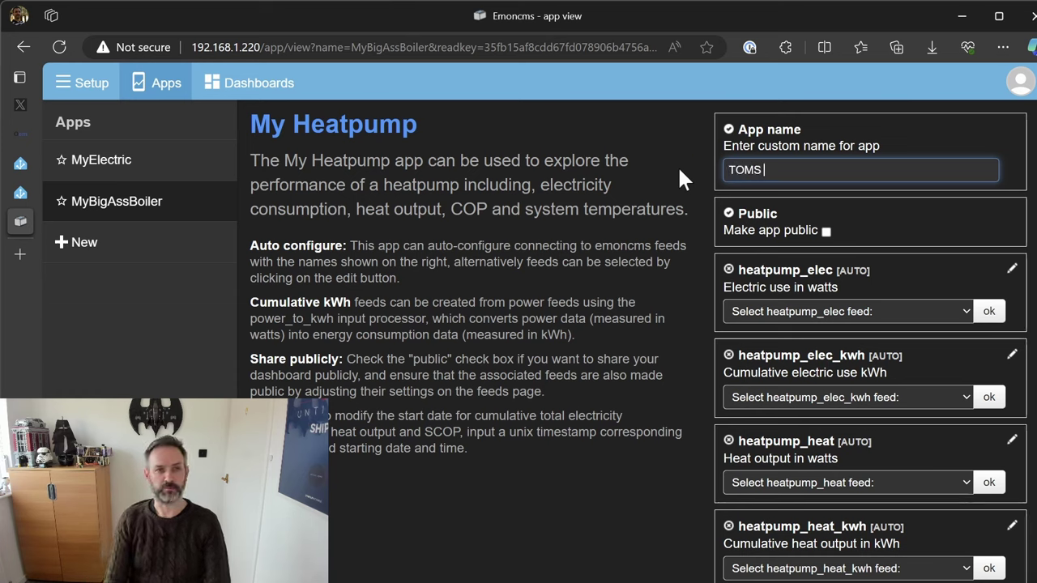
pyautogui.write('BOILER')
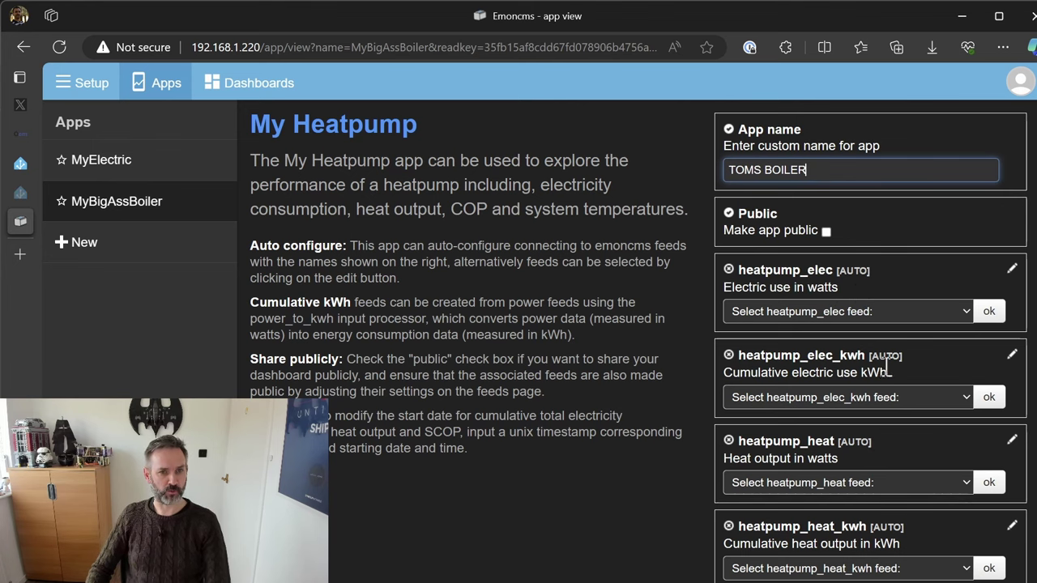
pyautogui.scroll(-1, 867, 383)
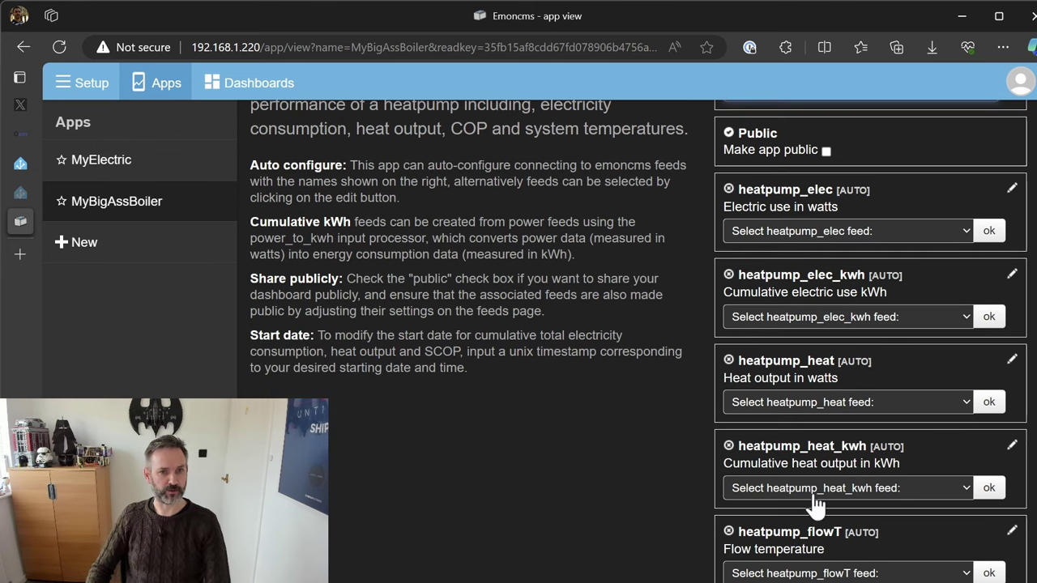
pyautogui.scroll(-1, 879, 504)
pyautogui.click(964, 501)
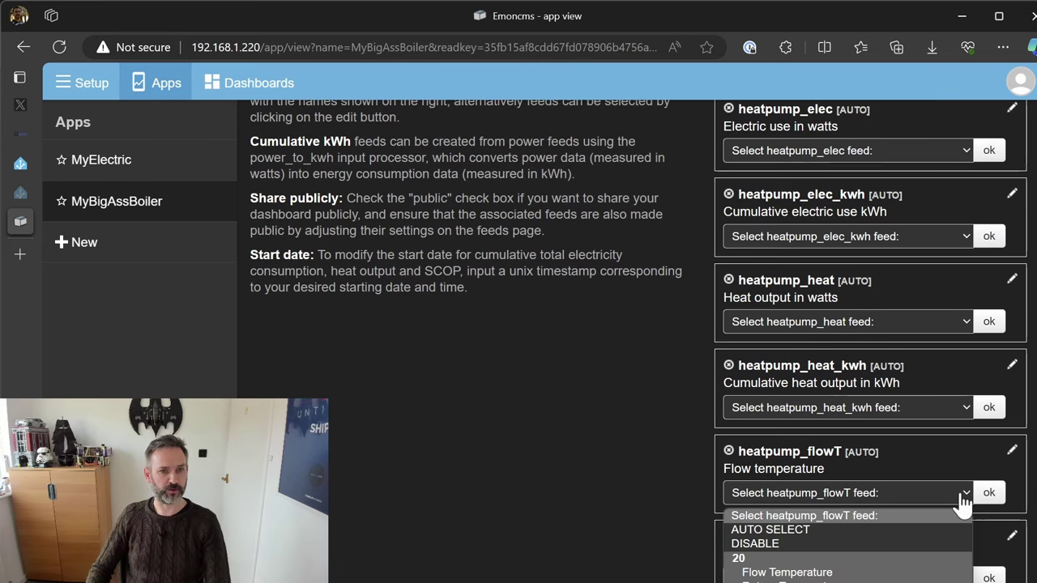
pyautogui.click(838, 576)
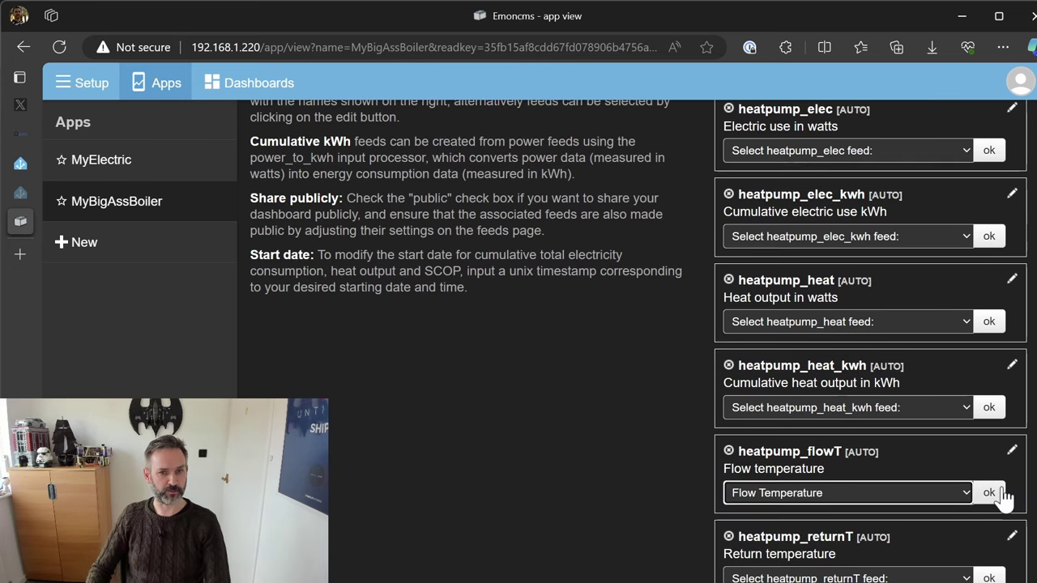
pyautogui.click(993, 494)
# Step: Map returnT to Return Temperature and outsideT to Outdoor Temperature
pyautogui.click(943, 549)
pyautogui.click(838, 580)
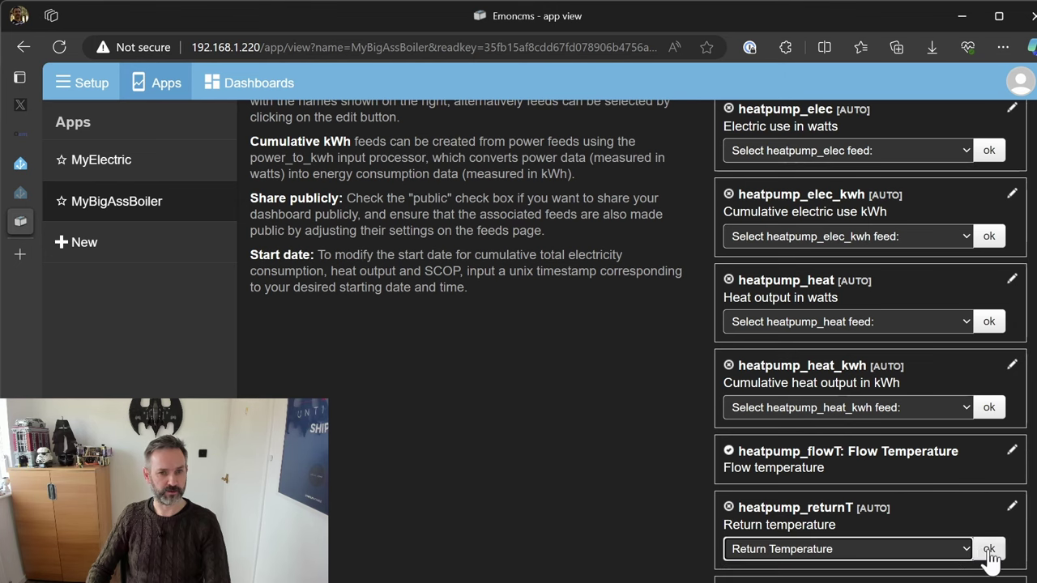
pyautogui.click(990, 551)
pyautogui.scroll(-2, 865, 466)
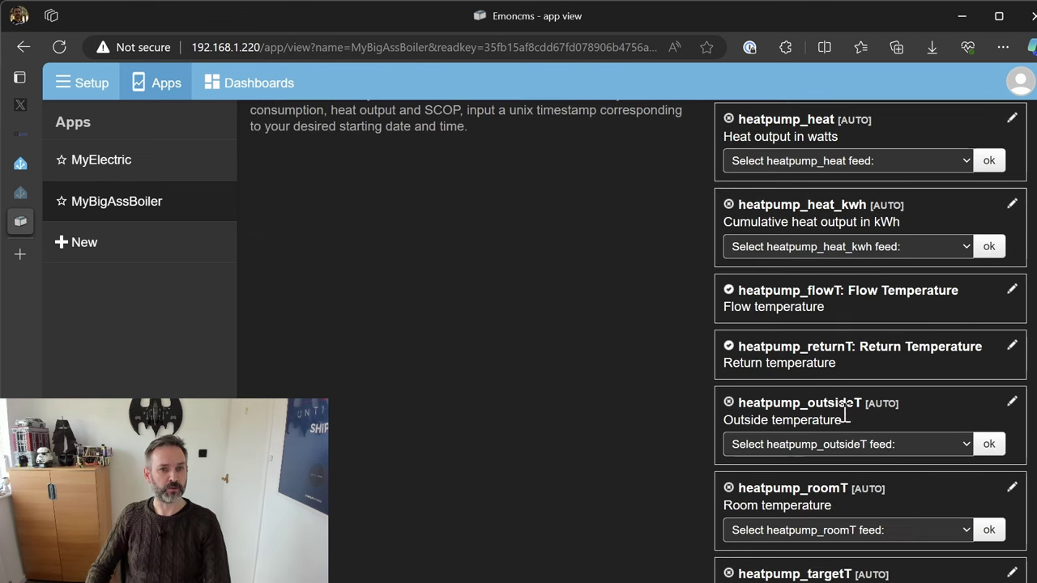
pyautogui.click(925, 456)
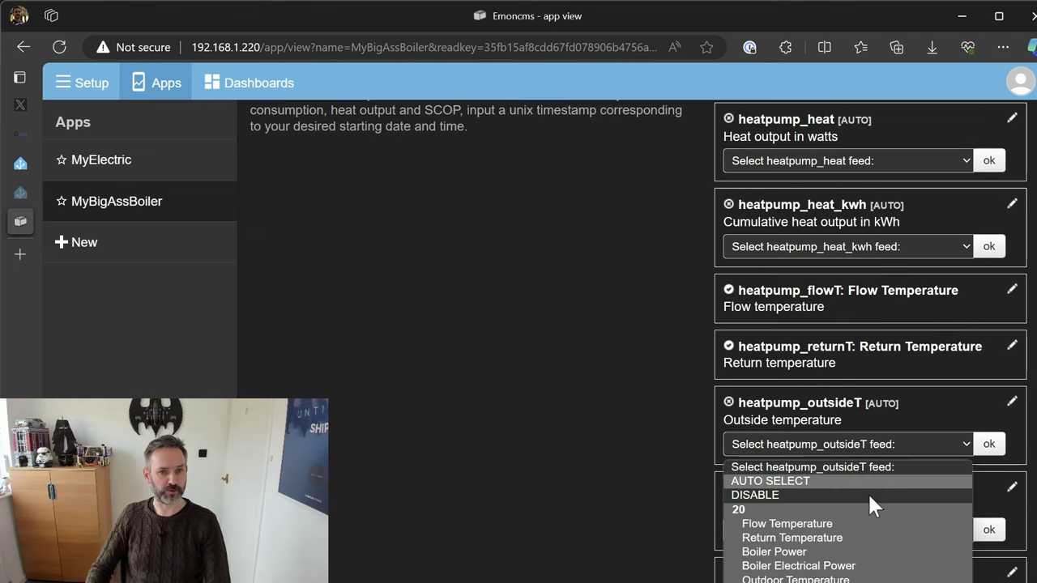
pyautogui.click(796, 579)
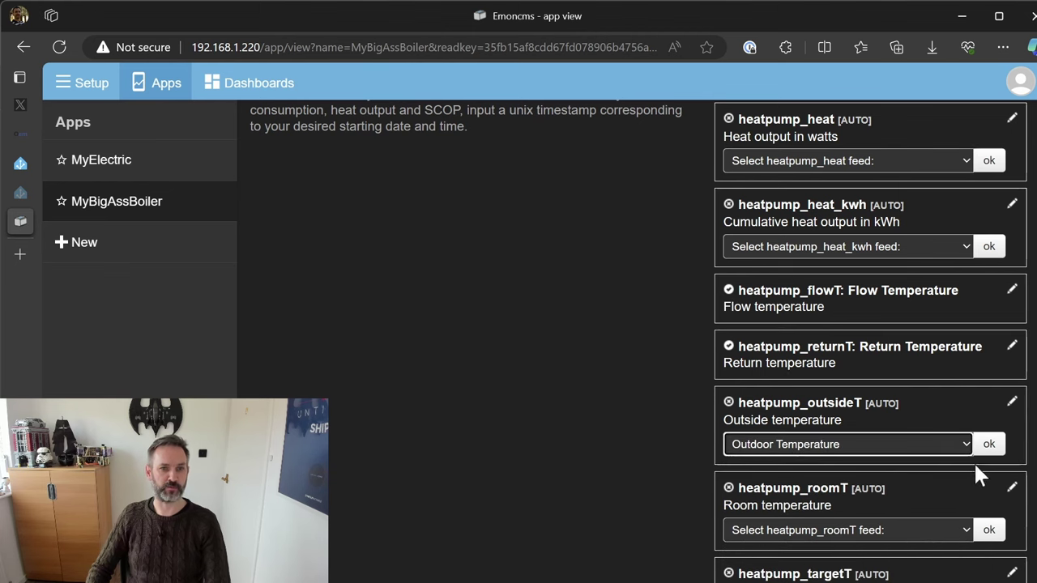
pyautogui.click(989, 444)
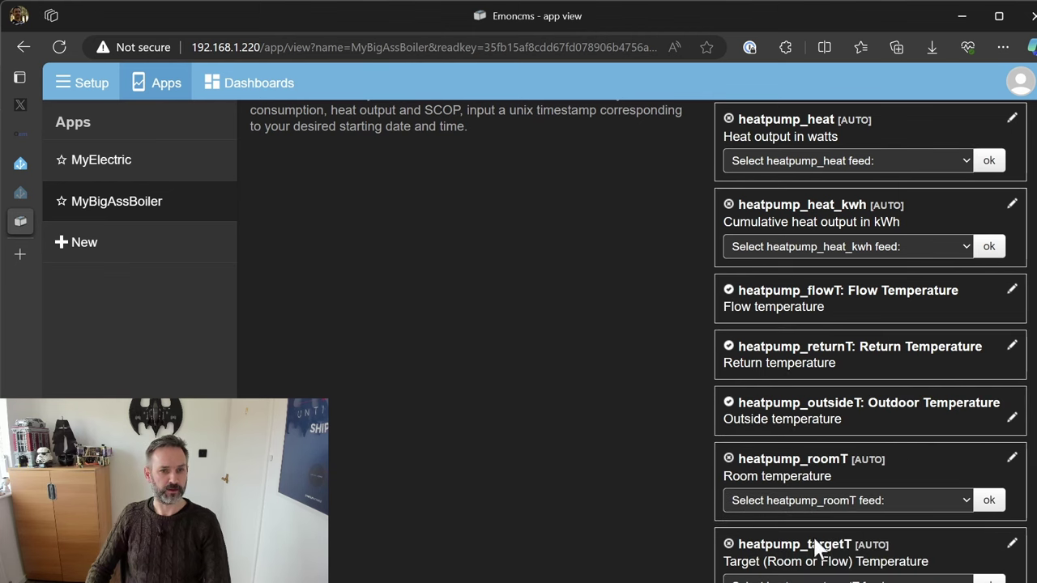
pyautogui.scroll(3, 816, 547)
pyautogui.scroll(1, 847, 418)
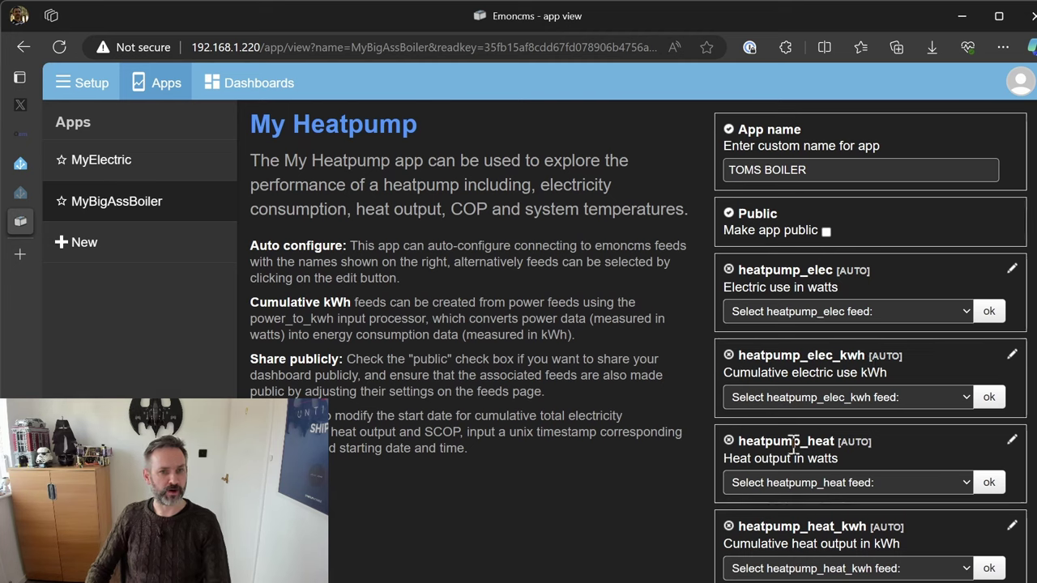
# Step: Assign the Boiler Power feed to heatpump_heat
pyautogui.click(957, 486)
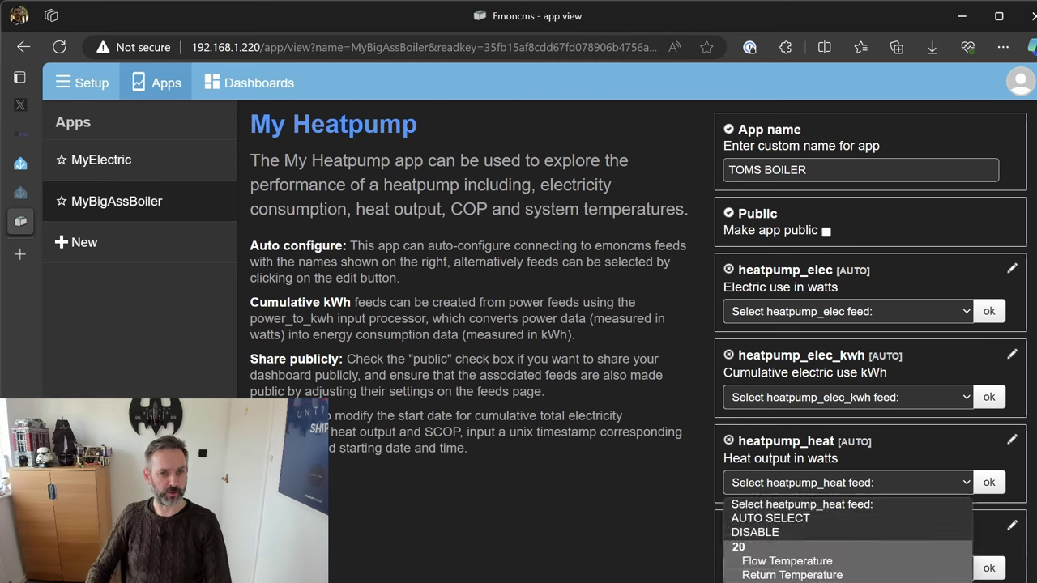
pyautogui.click(846, 482)
pyautogui.click(990, 487)
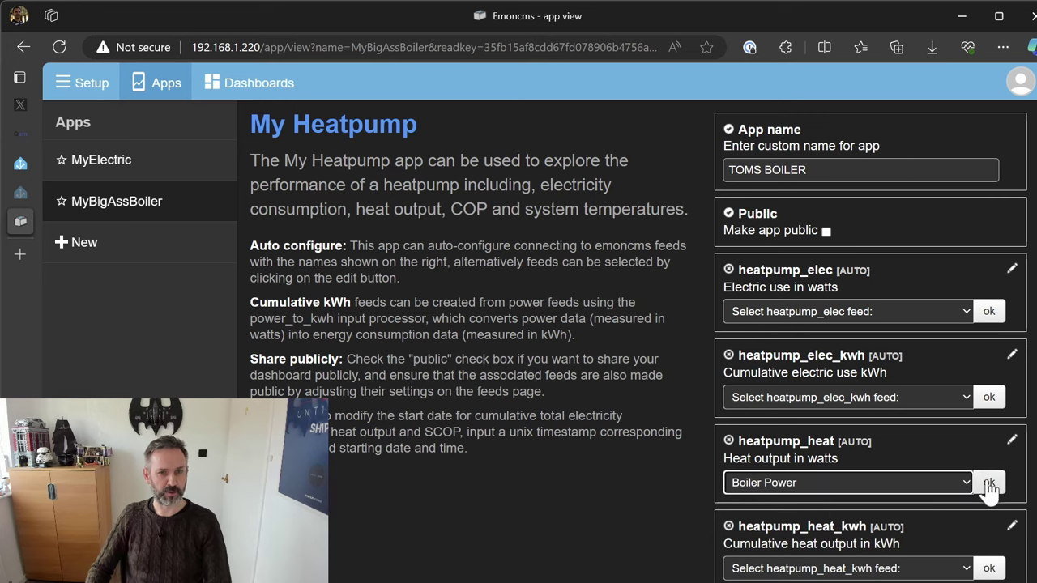
pyautogui.click(988, 483)
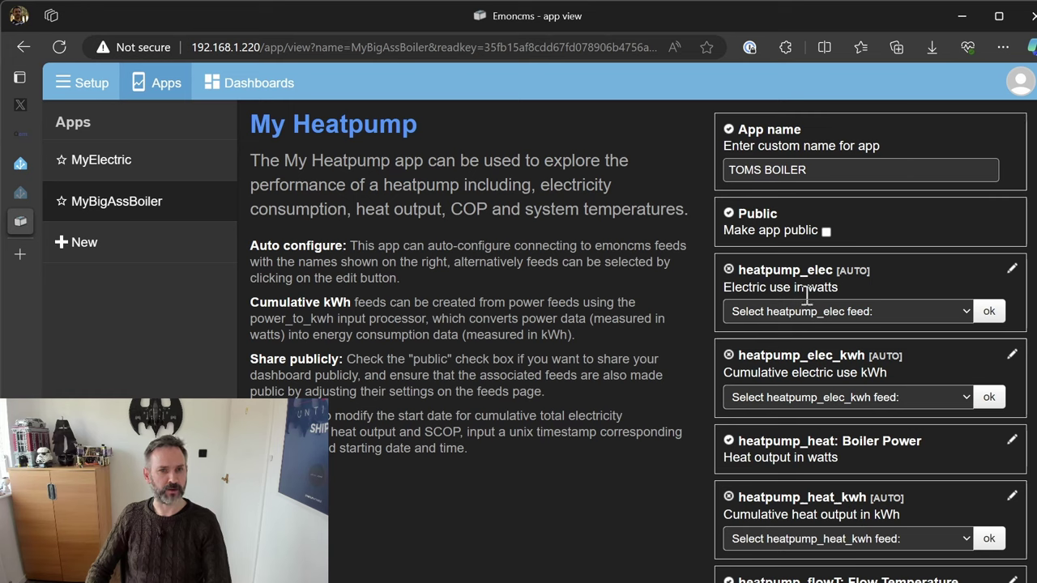
pyautogui.scroll(-7, 802, 300)
pyautogui.scroll(-1, 835, 381)
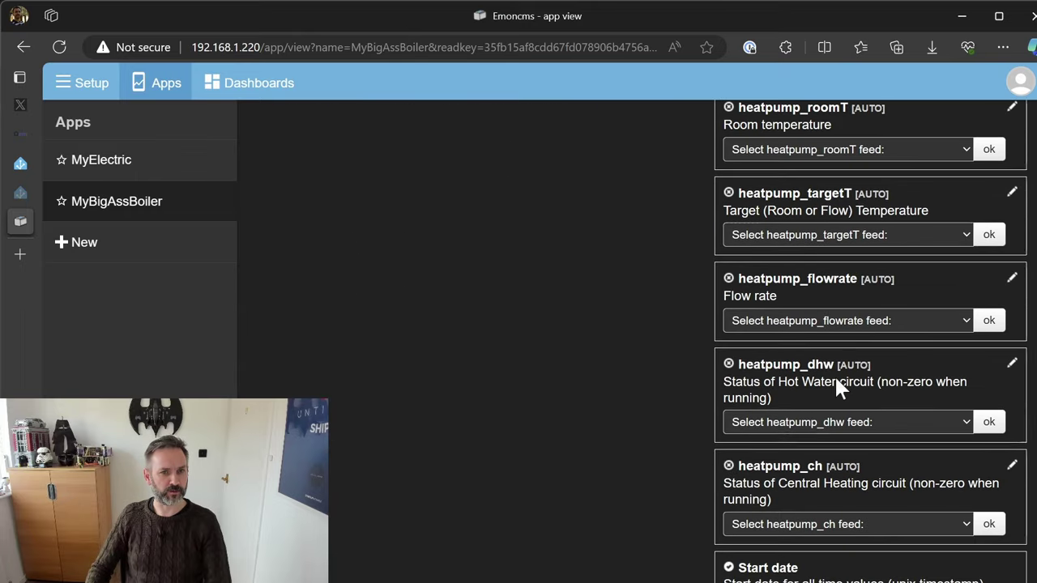
pyautogui.scroll(-1, 824, 360)
pyautogui.scroll(9, 791, 309)
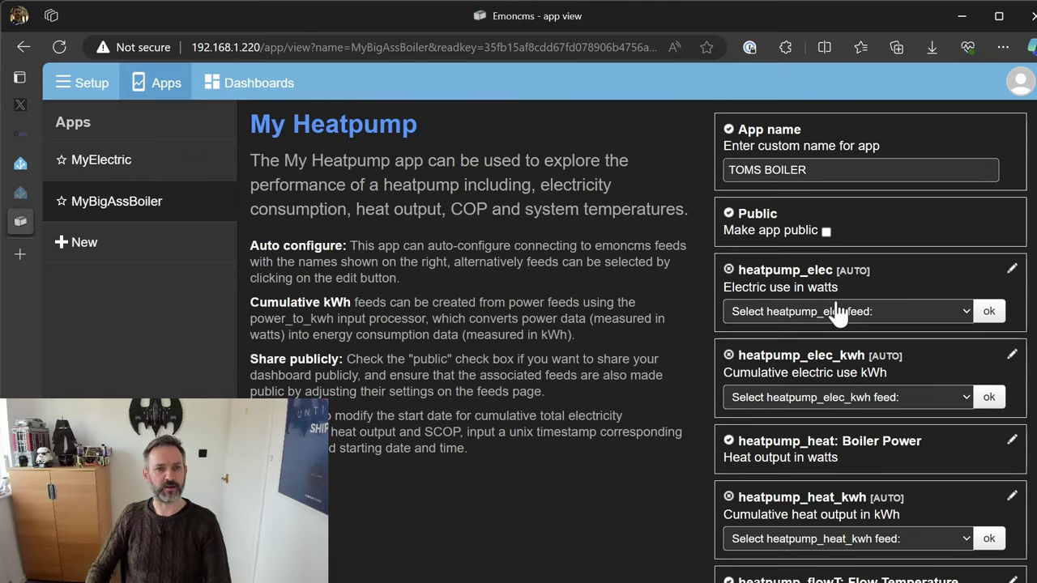
# Step: Assign the Boiler Electrical Power feed to heatpump_elec and confirm the remaining choices
pyautogui.click(857, 316)
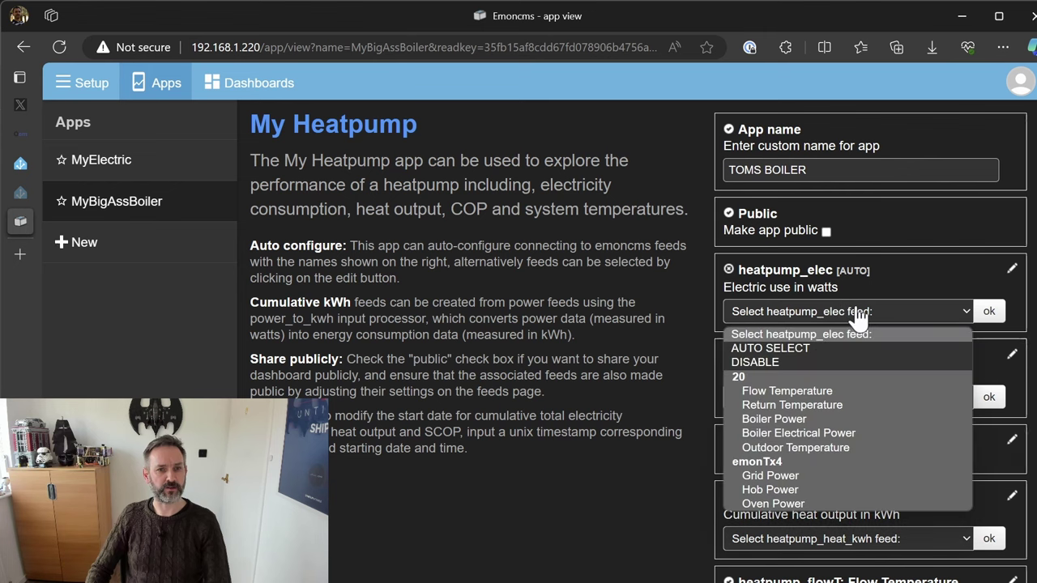
pyautogui.click(814, 434)
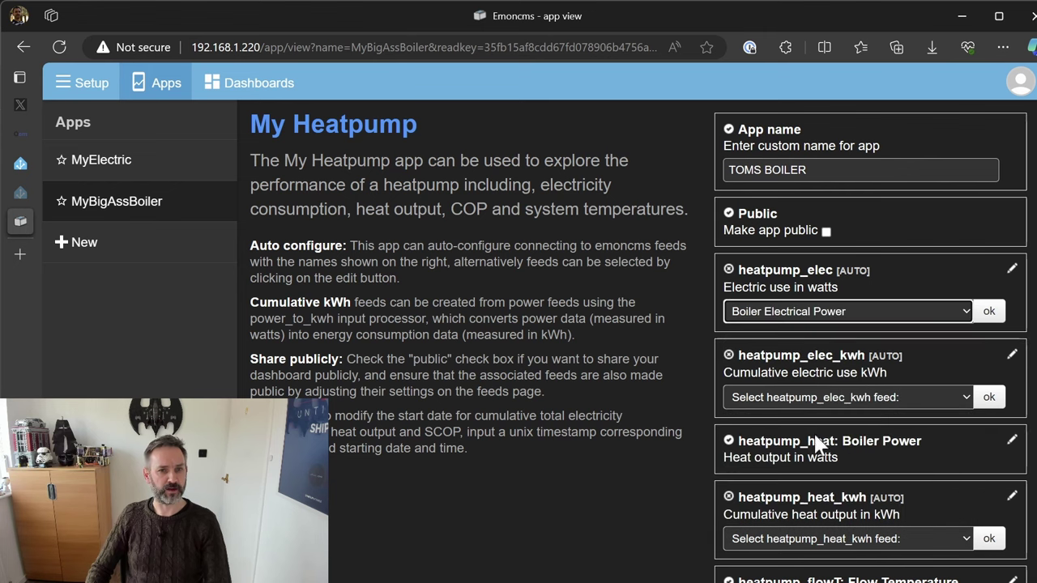
pyautogui.click(991, 314)
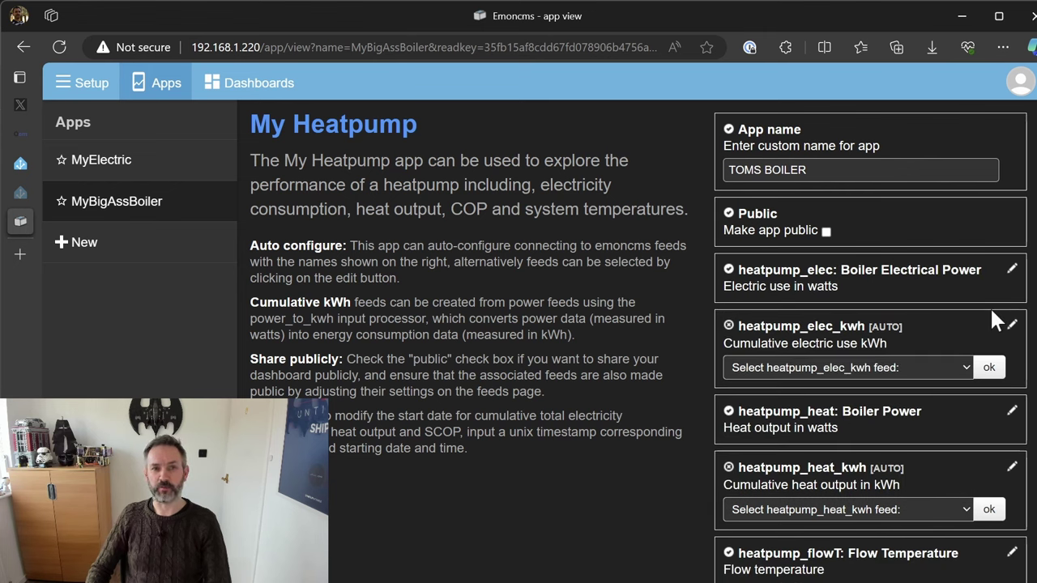
pyautogui.scroll(-10, 979, 322)
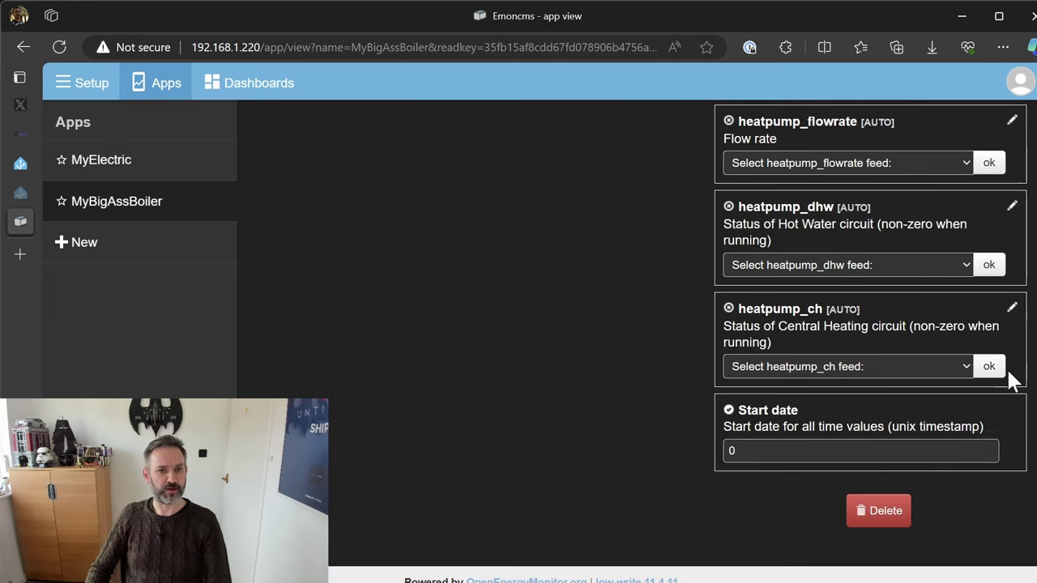
pyautogui.click(990, 367)
pyautogui.click(990, 265)
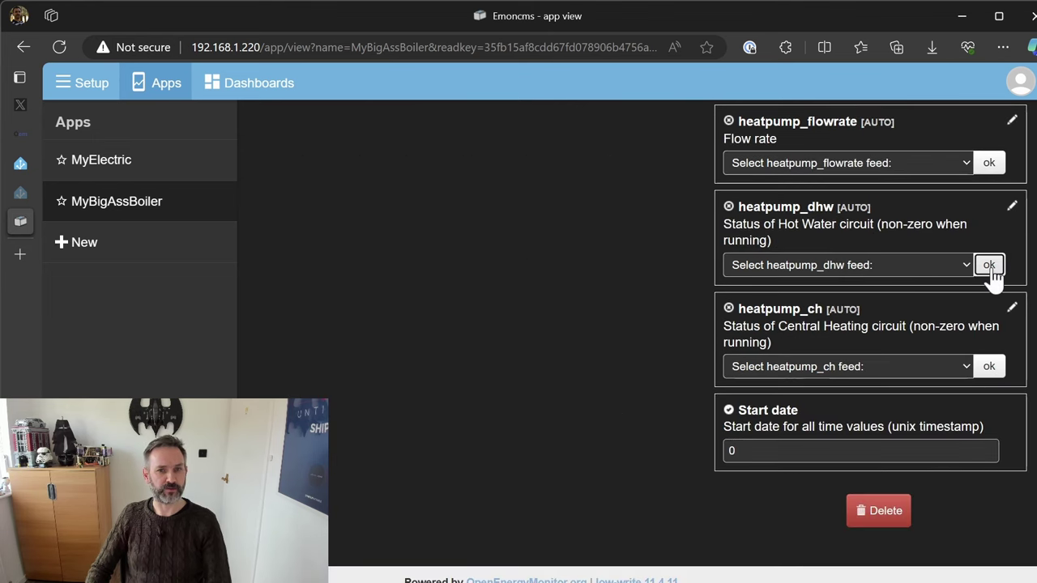
pyautogui.click(990, 163)
pyautogui.scroll(3, 935, 254)
pyautogui.scroll(-3, 914, 468)
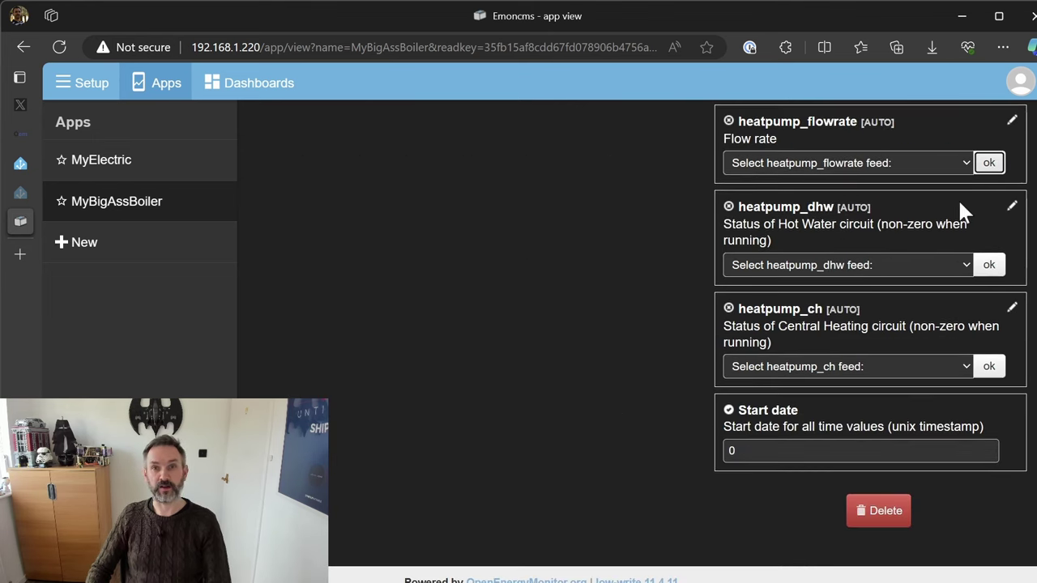
# Step: Open the Apps list to see which apps can be added
pyautogui.click(168, 89)
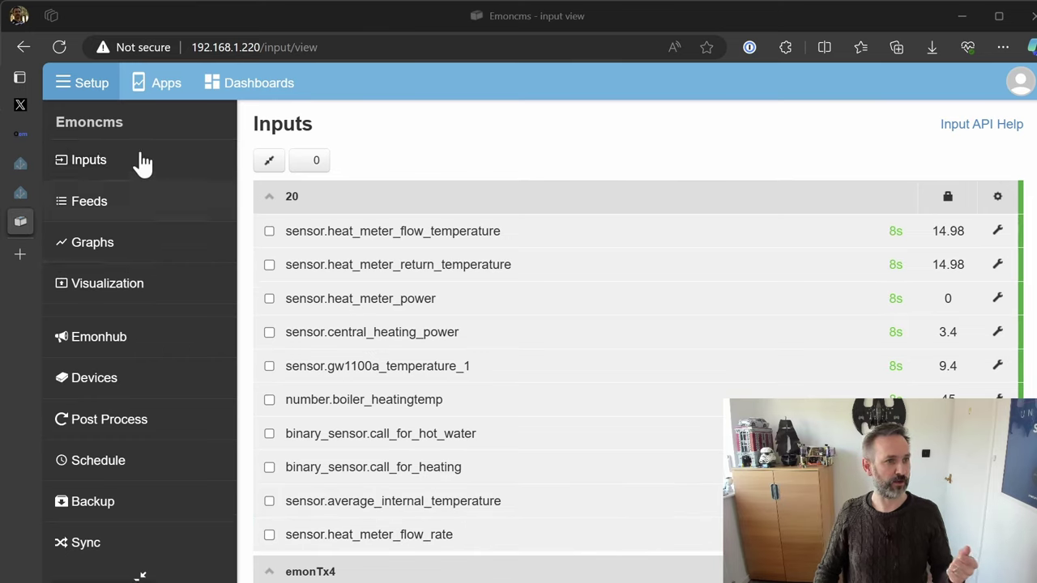
pyautogui.click(167, 93)
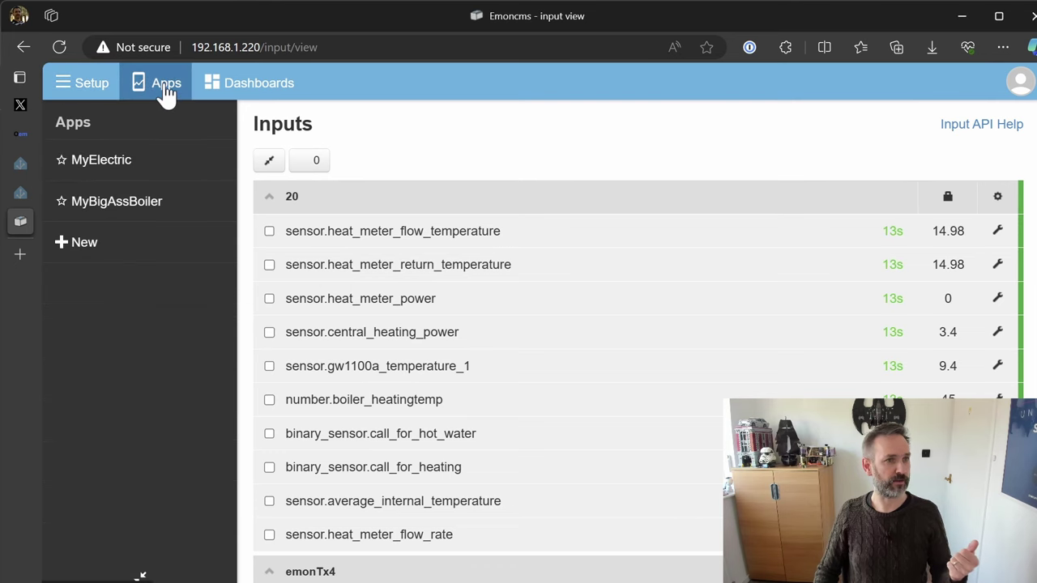
pyautogui.click(127, 203)
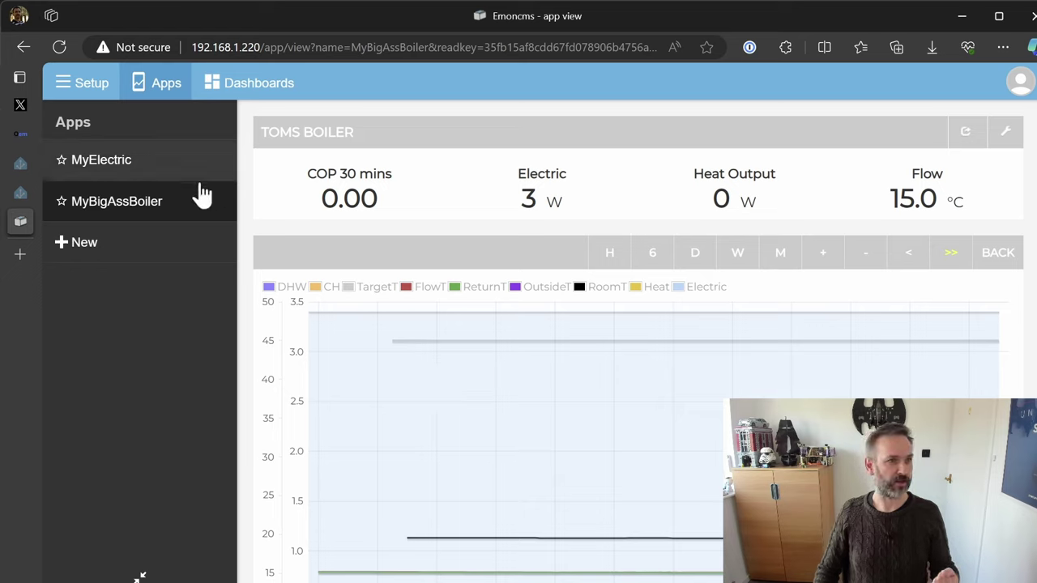
pyautogui.click(1007, 133)
pyautogui.scroll(-3, 901, 276)
pyautogui.scroll(-1, 834, 372)
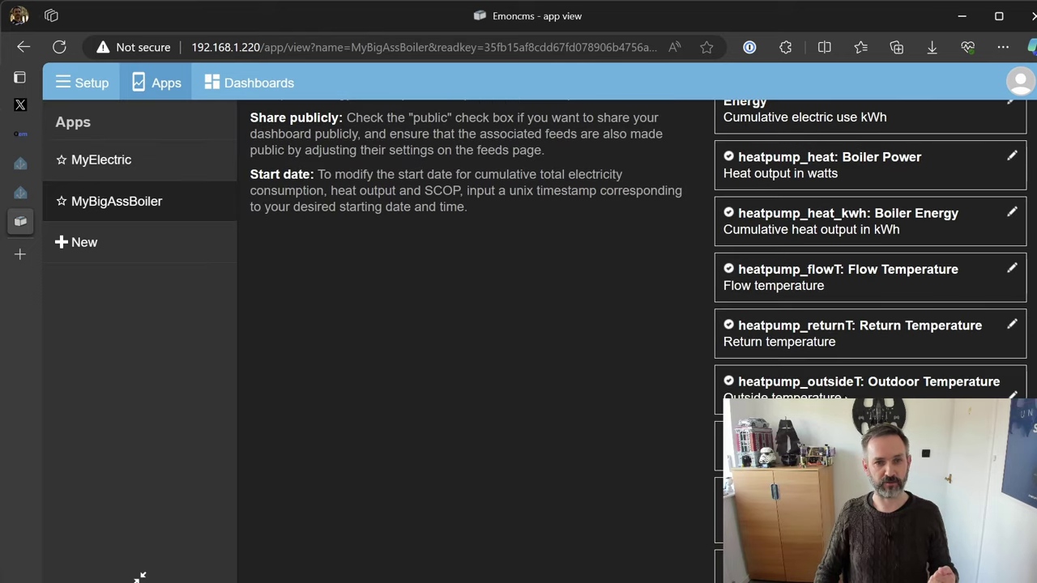
pyautogui.scroll(-1, 835, 373)
pyautogui.scroll(-1, 899, 368)
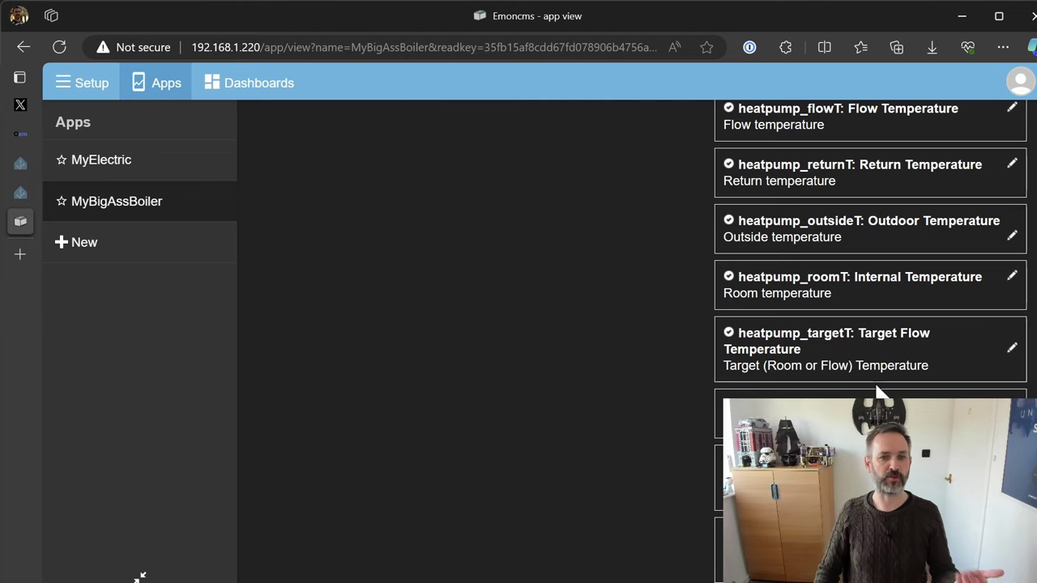
pyautogui.scroll(-1, 877, 392)
pyautogui.scroll(6, 862, 280)
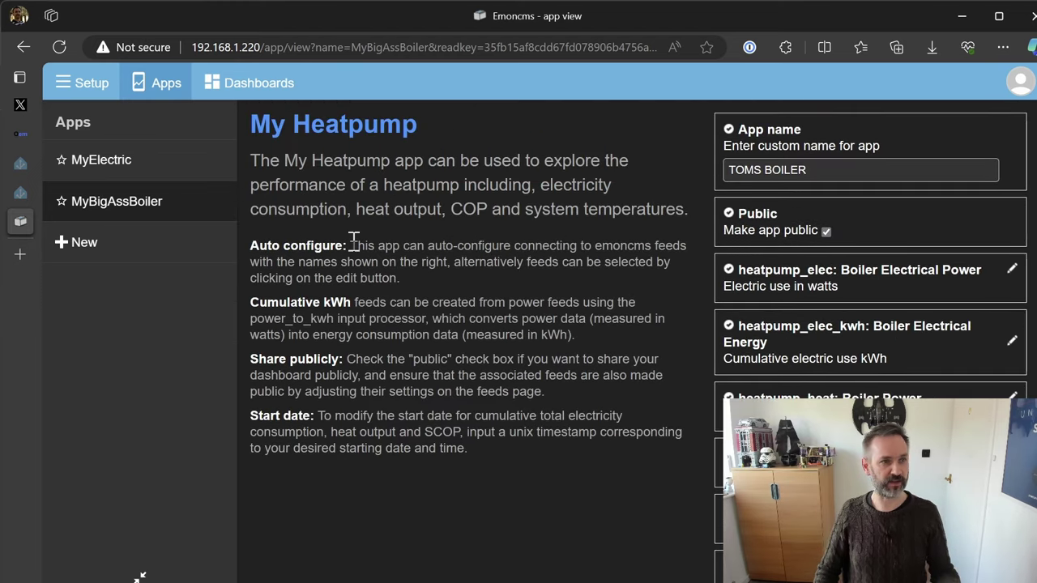
pyautogui.scroll(-1, 808, 354)
pyautogui.scroll(-2, 808, 354)
pyautogui.click(683, 339)
pyautogui.scroll(4, 613, 413)
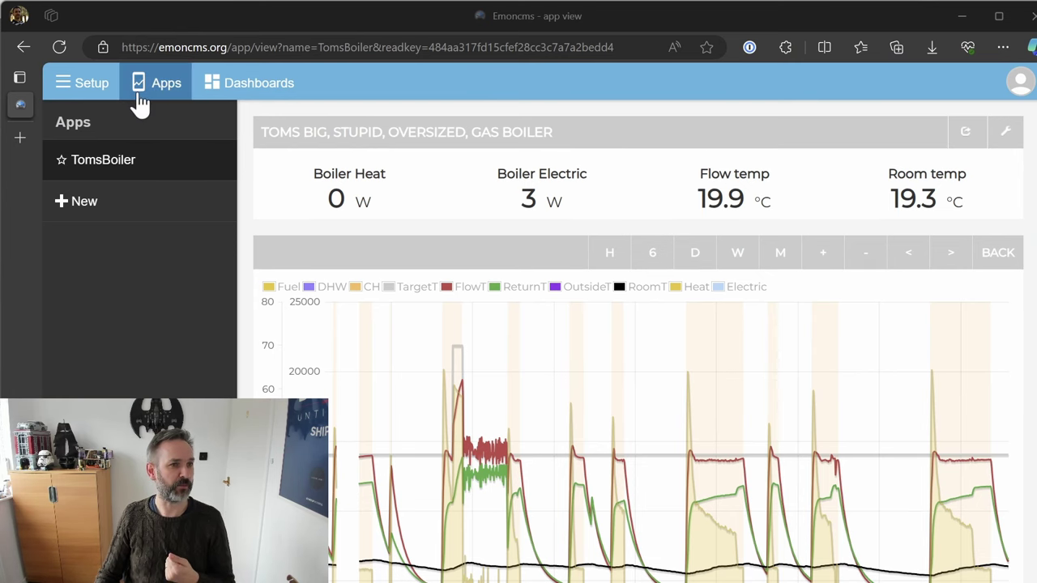
pyautogui.click(95, 212)
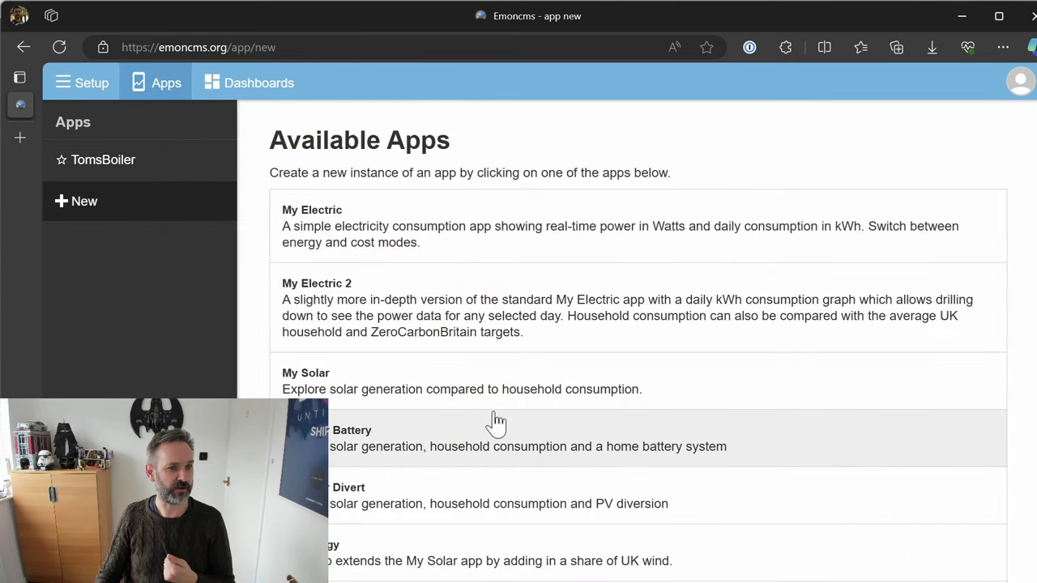
pyautogui.scroll(-3, 409, 296)
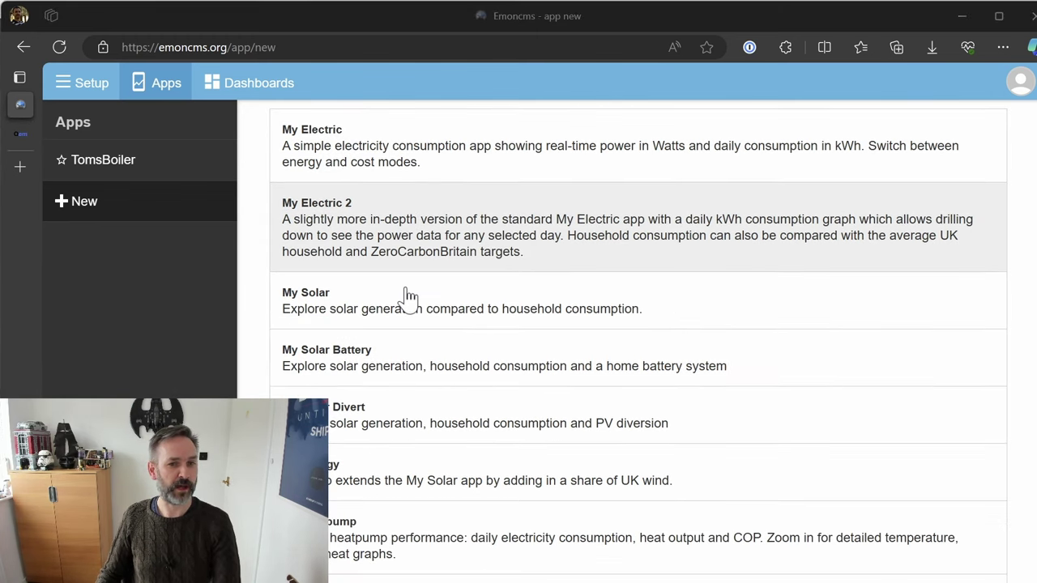
pyautogui.scroll(-1, 410, 297)
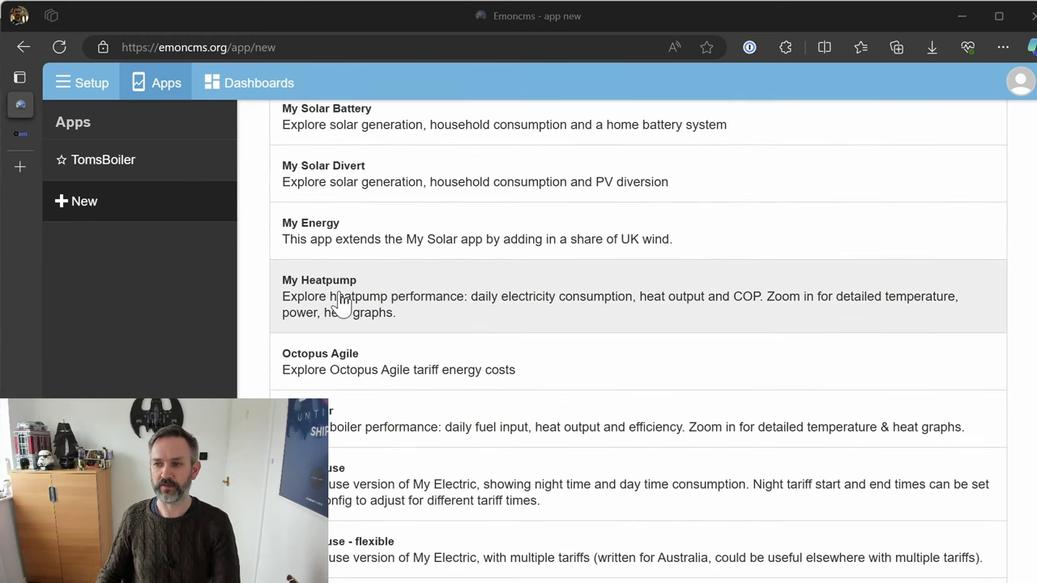
pyautogui.scroll(-1, 340, 299)
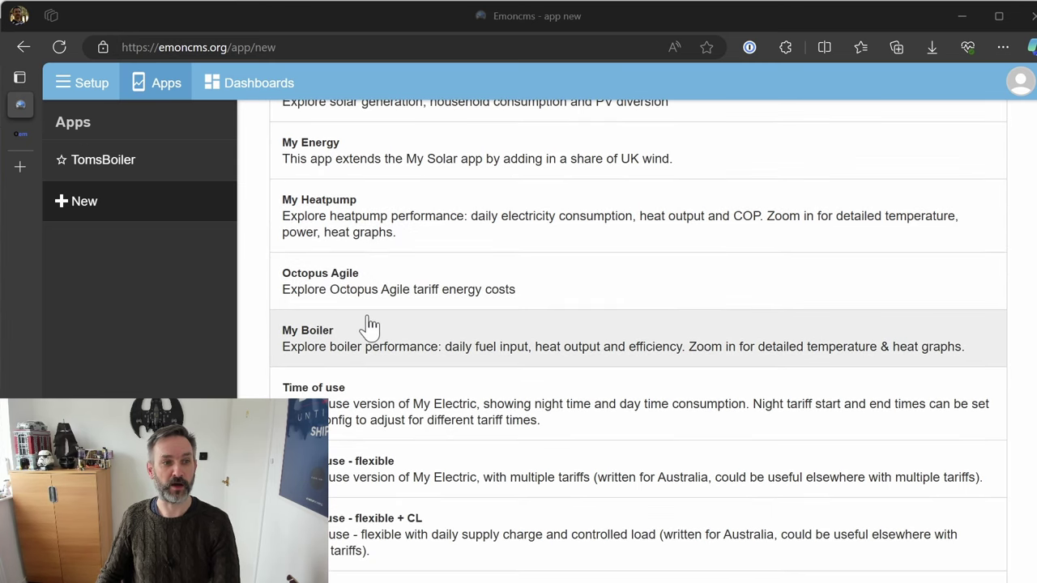
pyautogui.click(348, 328)
pyautogui.scroll(-2, 632, 341)
pyautogui.scroll(-3, 632, 340)
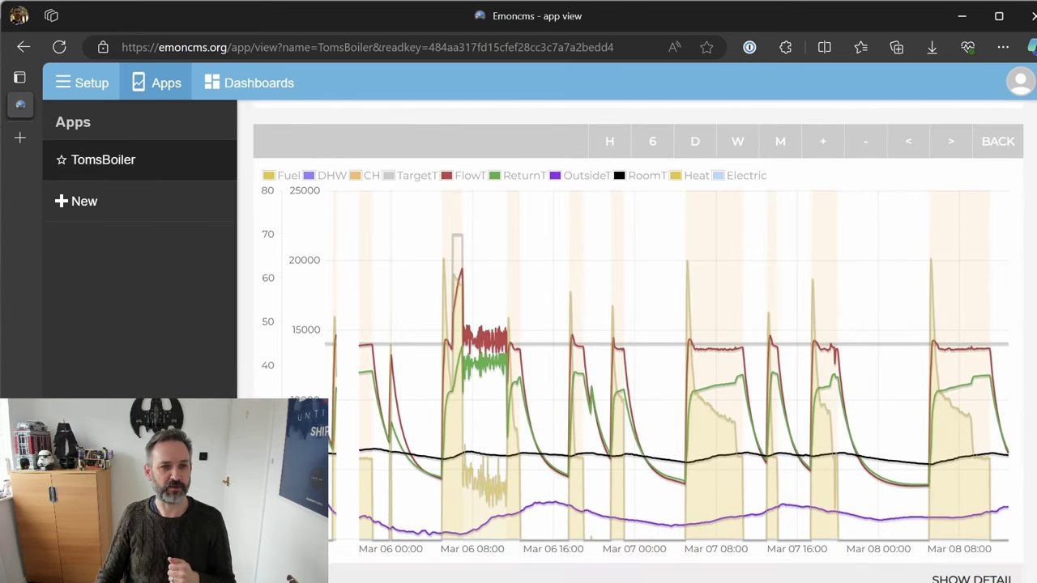
pyautogui.scroll(3, 429, 154)
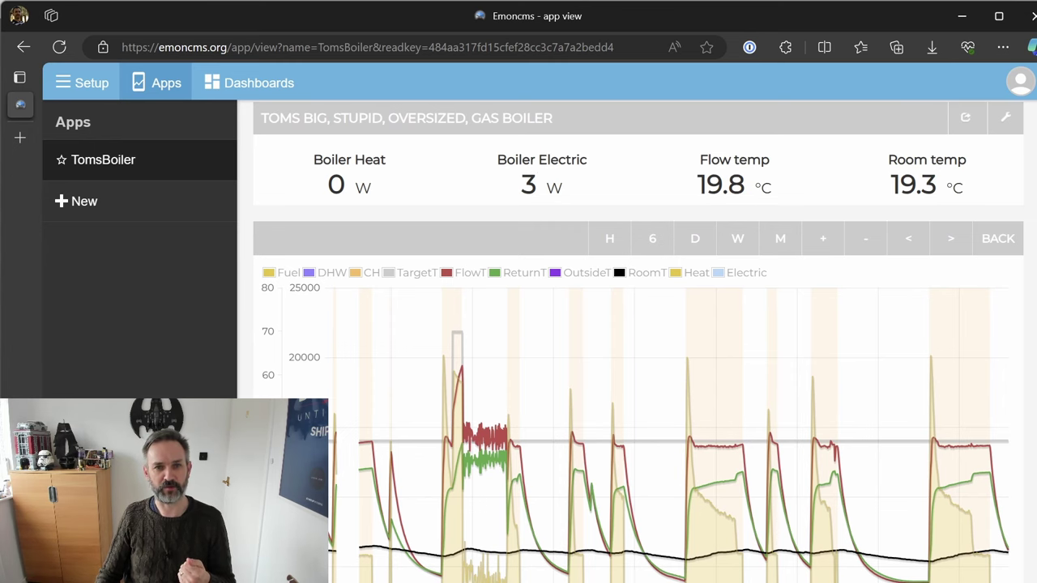
pyautogui.scroll(-2, 1014, 253)
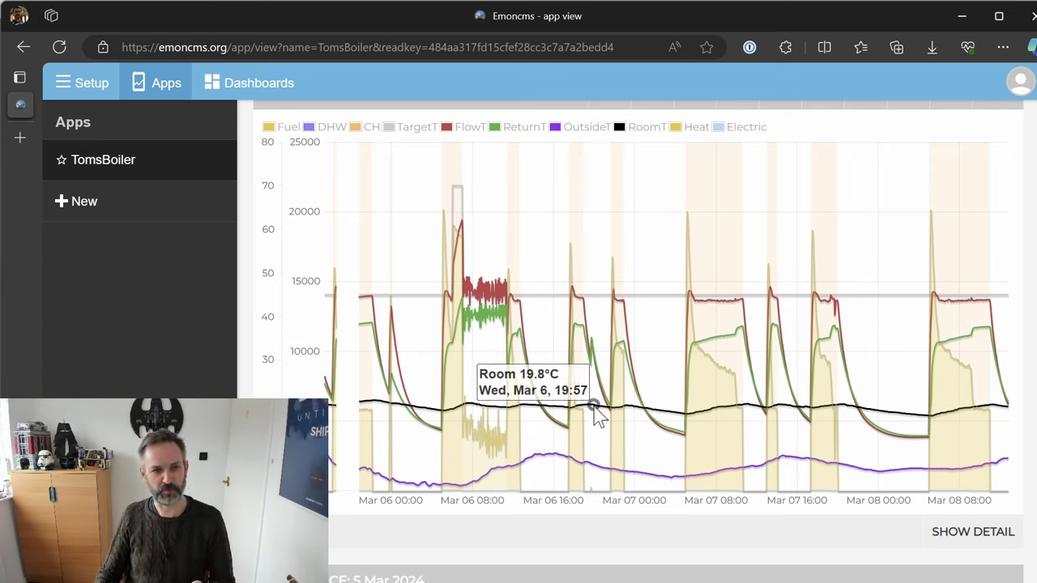
pyautogui.moveTo(689, 237)
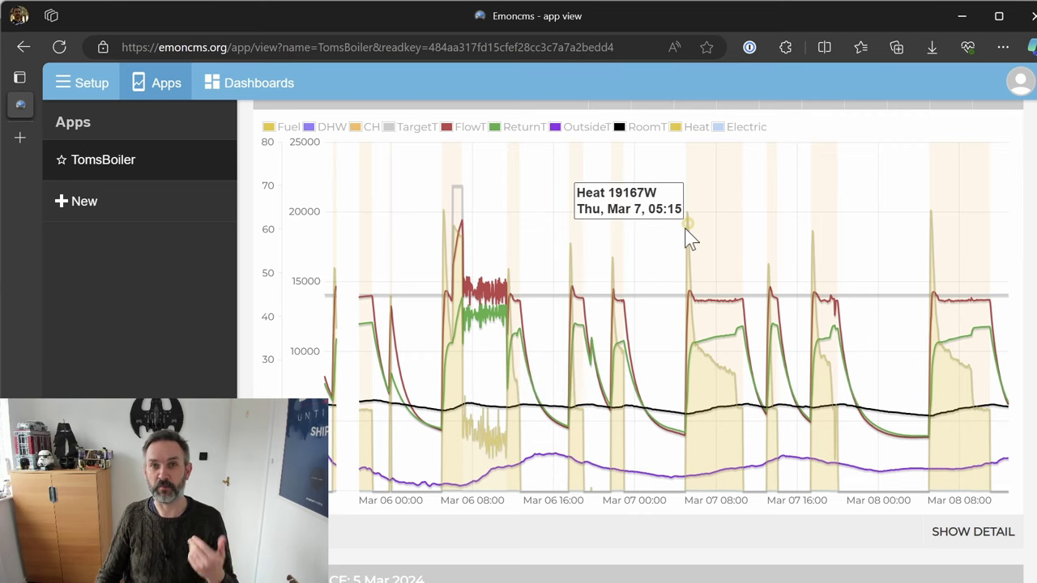
pyautogui.scroll(1, 984, 204)
# Step: Scroll through the homepage's EV Charging, Heat Pump and product cards, then back to the top
pyautogui.scroll(-3, 639, 340)
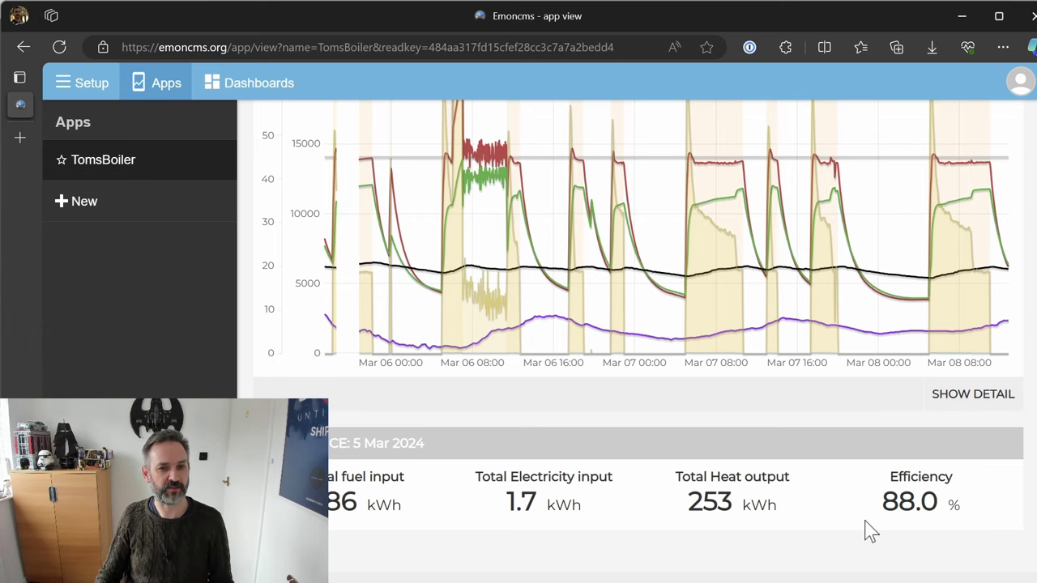
pyautogui.scroll(4, 639, 324)
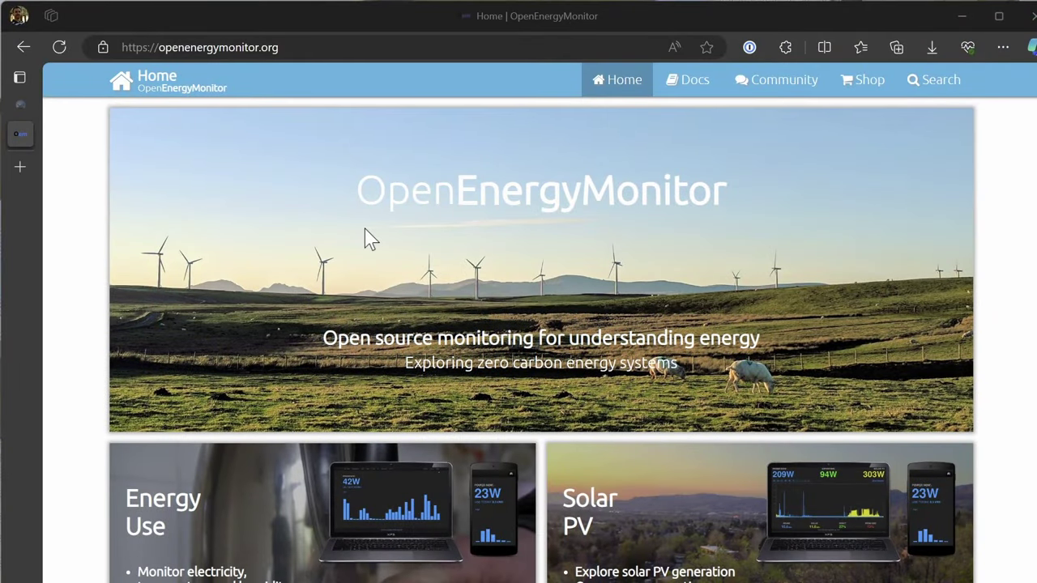
pyautogui.scroll(-10, 571, 332)
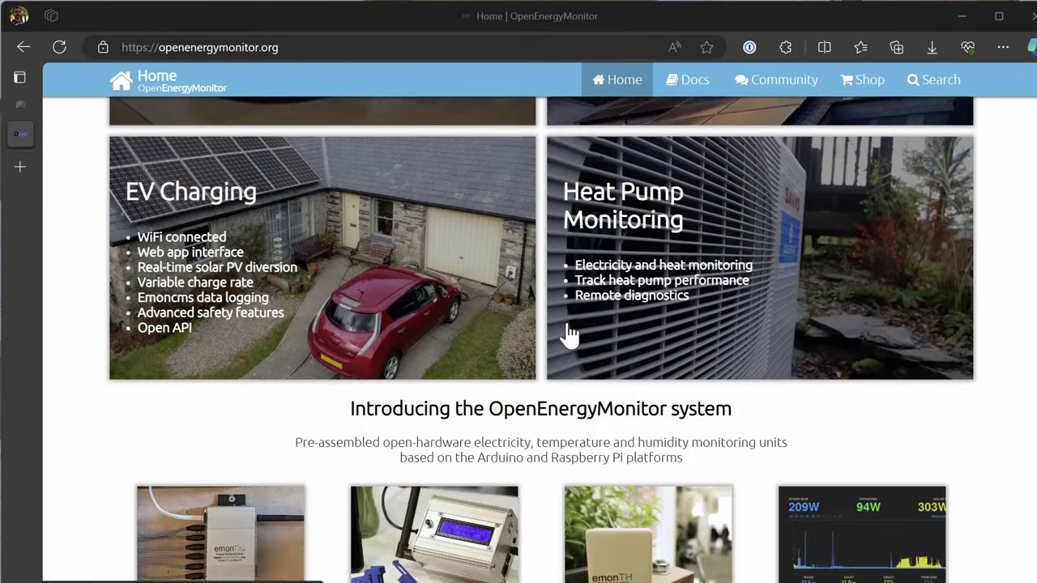
pyautogui.scroll(-2, 569, 332)
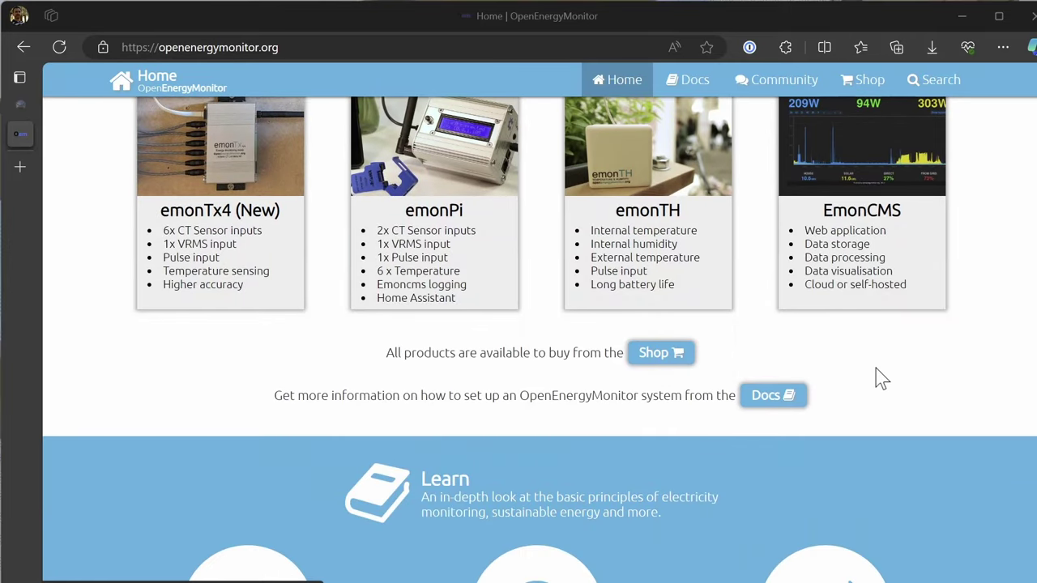
pyautogui.scroll(12, 881, 379)
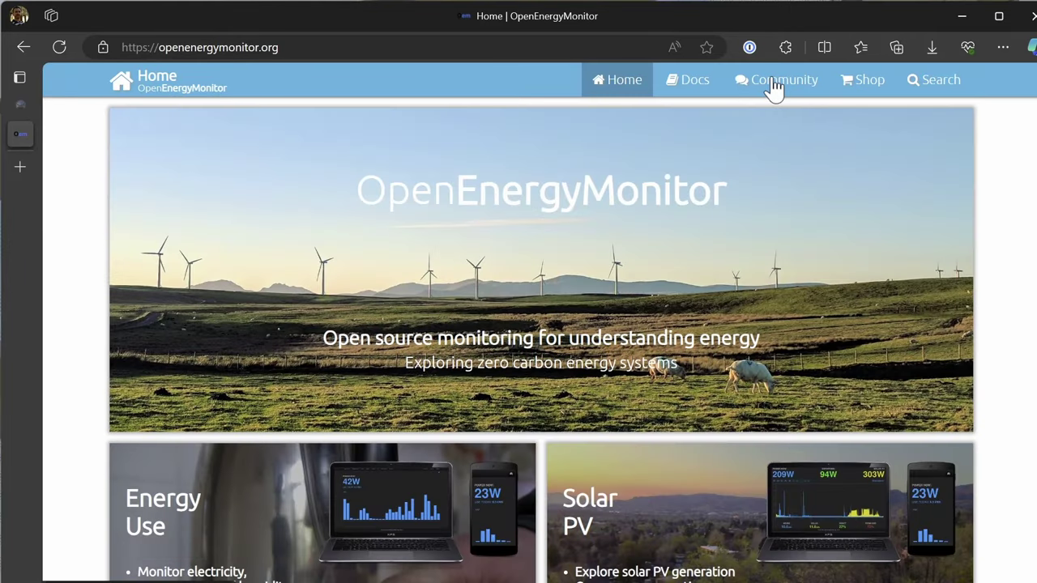
# Step: Open the Community forum and look over its category list and latest topics
pyautogui.click(774, 83)
pyautogui.scroll(-3, 740, 209)
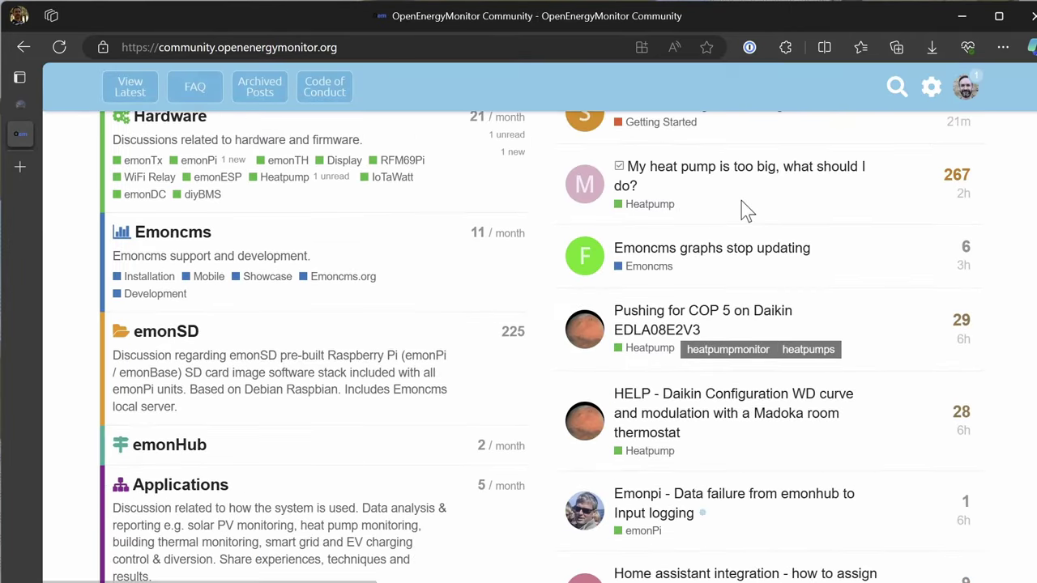
pyautogui.scroll(3, 747, 211)
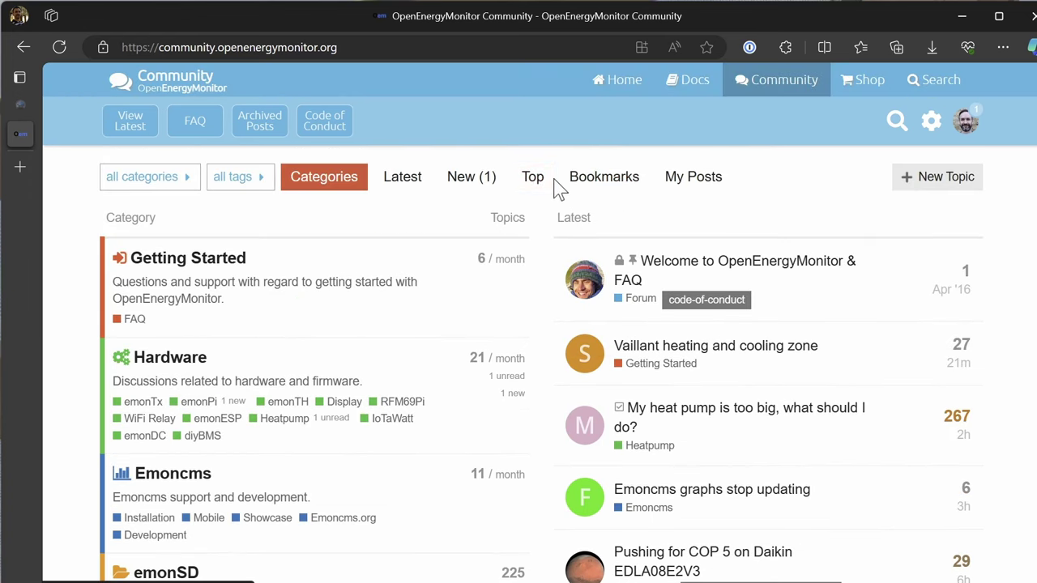
# Step: Open the Shop and look over featured products like the emonPi2 and emonHP bundle
pyautogui.click(858, 93)
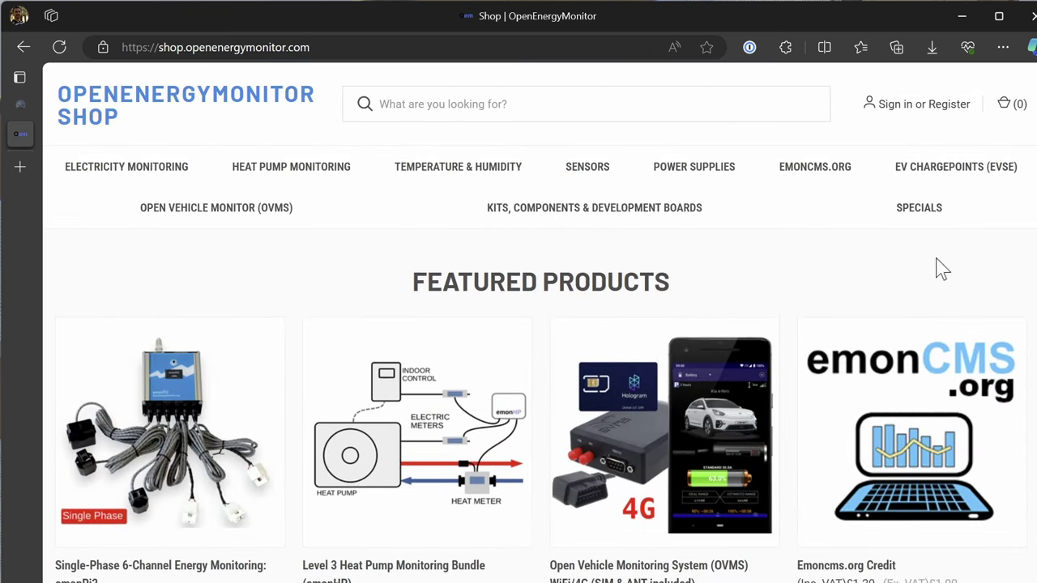
pyautogui.moveTo(962, 197)
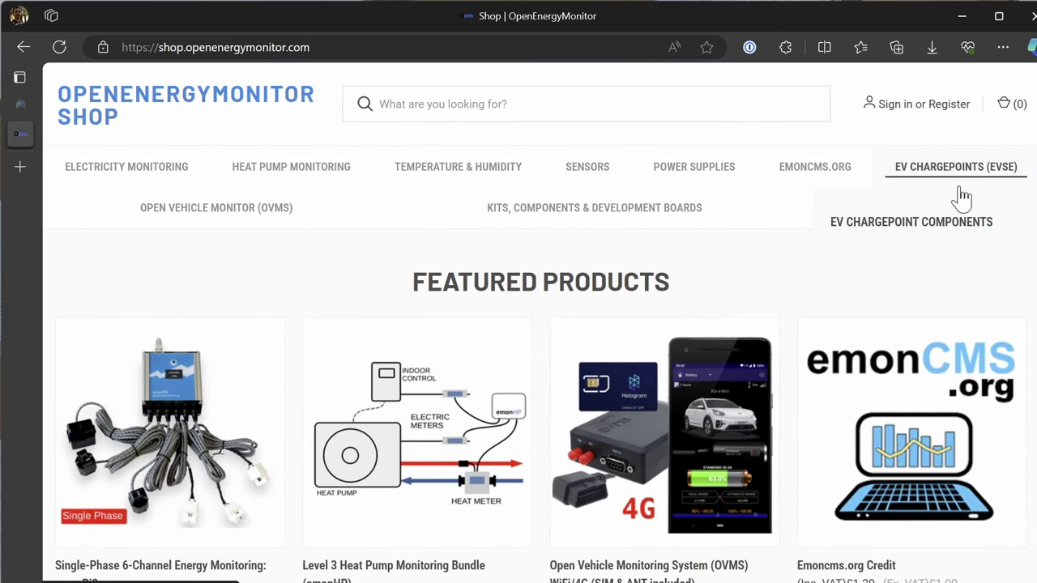
pyautogui.scroll(-3, 499, 285)
pyautogui.scroll(1, 502, 290)
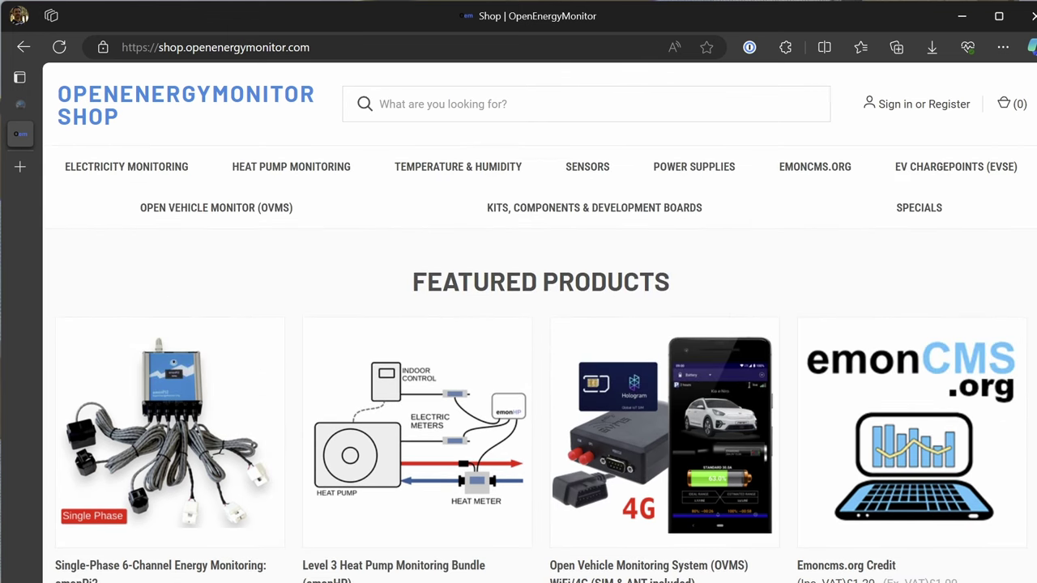